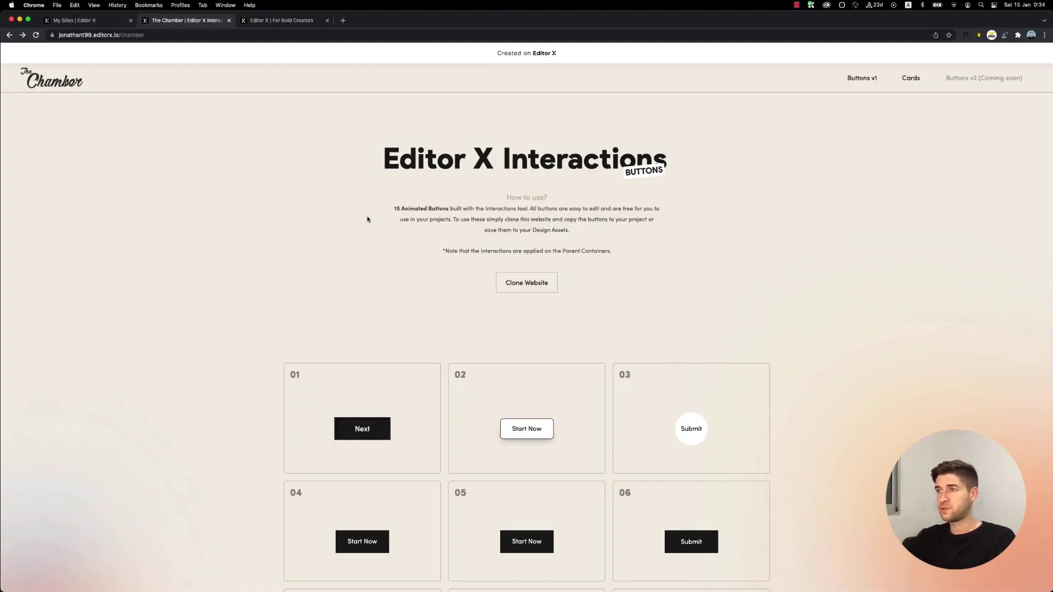
- Look over the Editor X Interactions showcase and clone it into the Editor X editor
scroll(402, 246, down, 5)
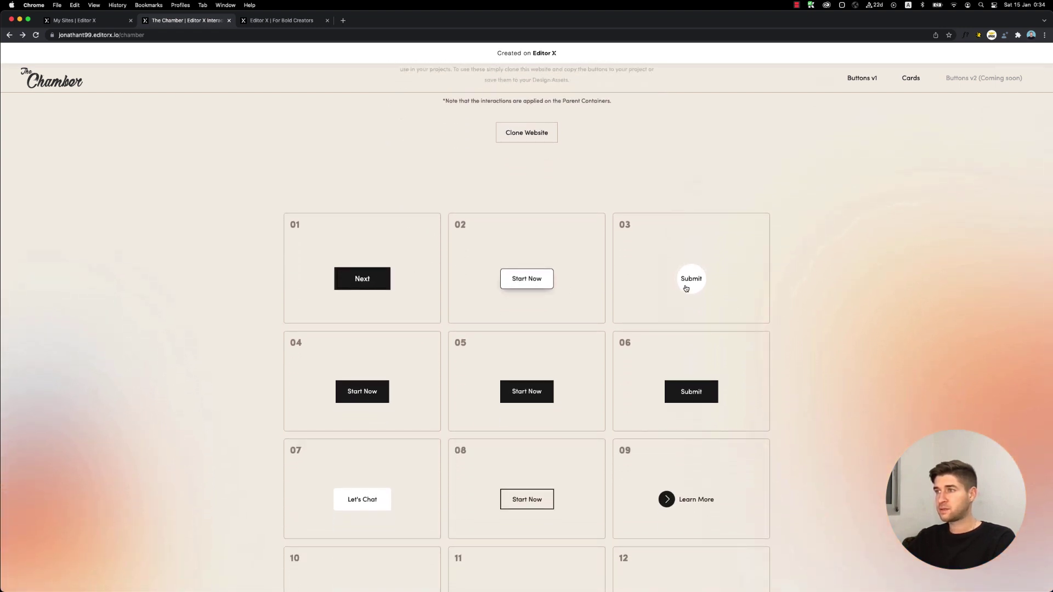
scroll(542, 395, down, 6)
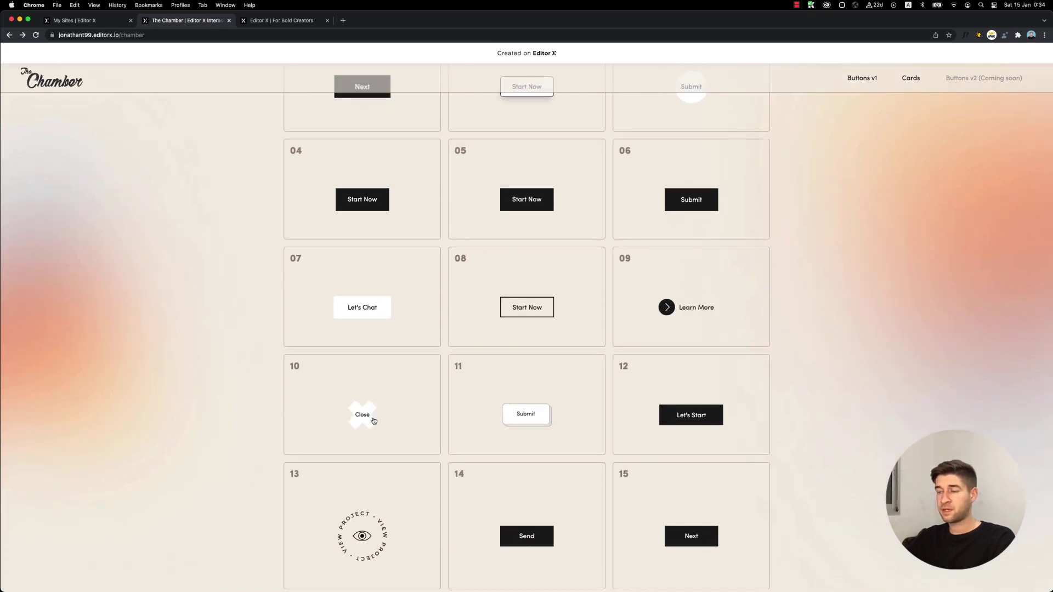
scroll(468, 420, down, 4)
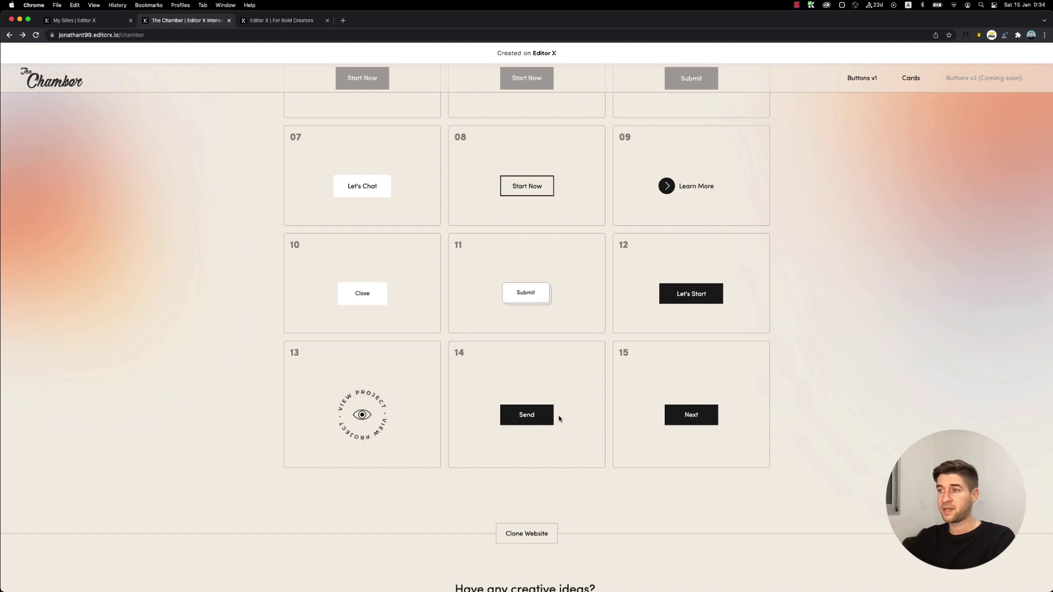
scroll(658, 415, down, 5)
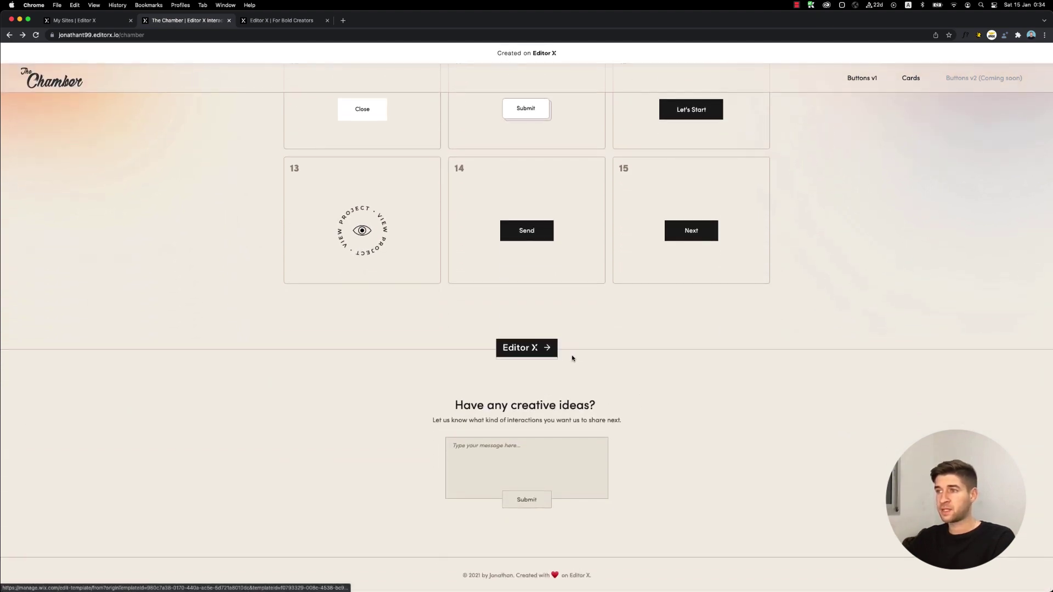
scroll(581, 358, up, 15)
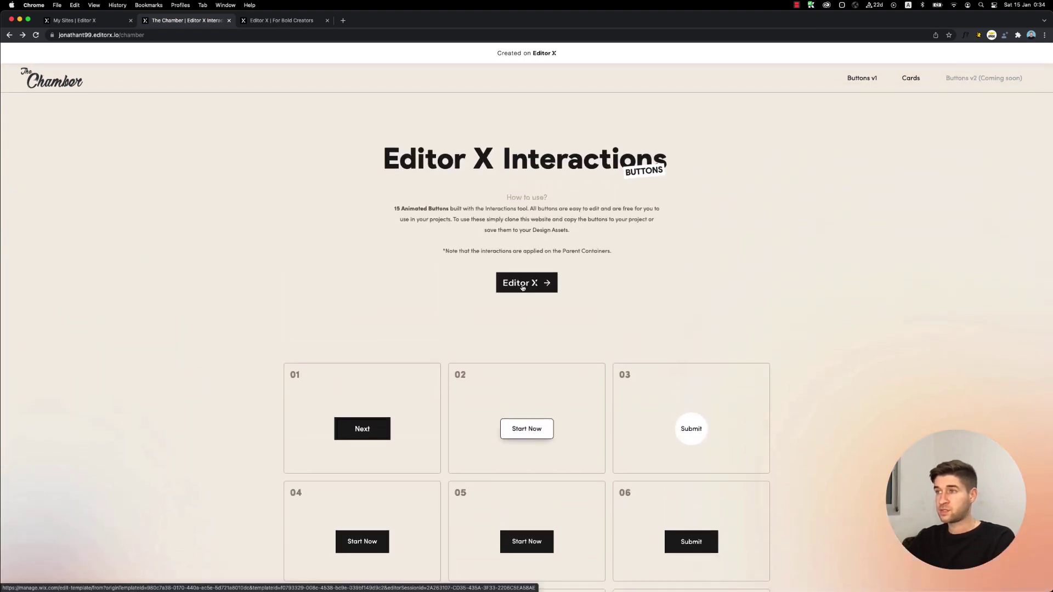
click(522, 288)
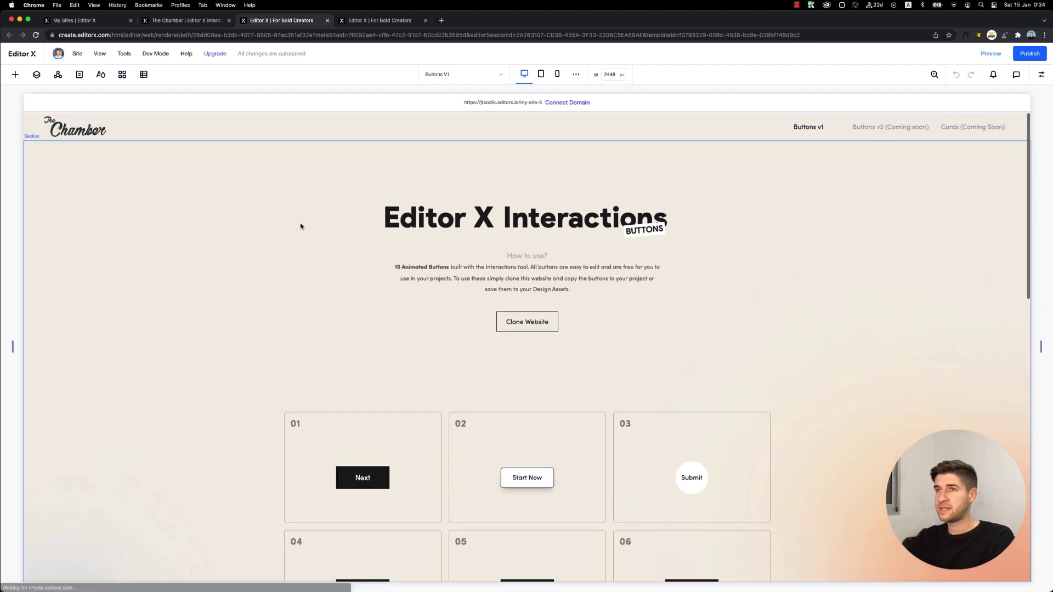
- Select the Editor X Interactions heading and review the 15-button grid on Buttons V1
click(475, 221)
scroll(384, 350, down, 5)
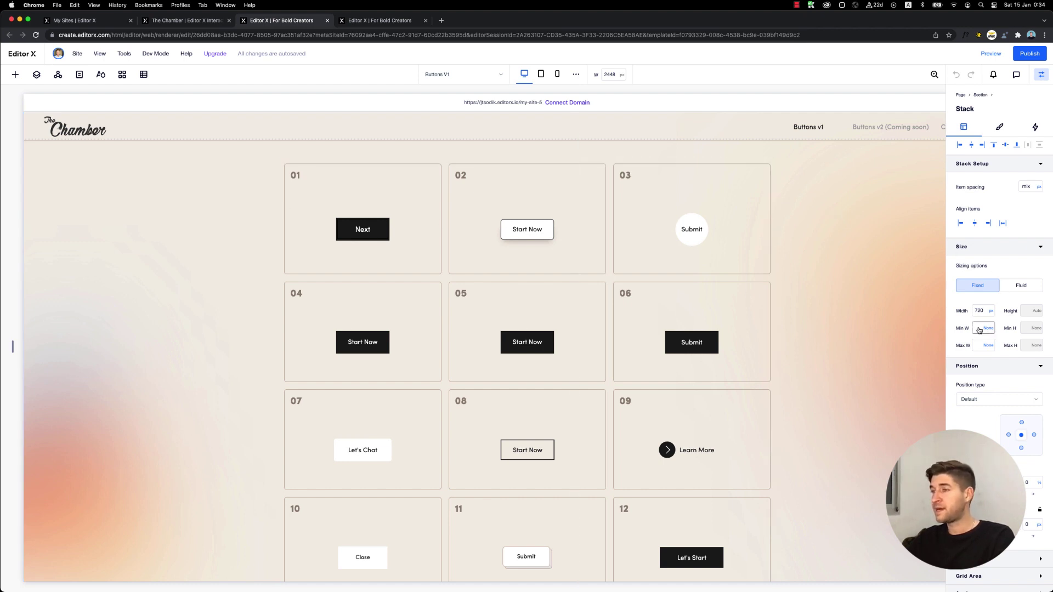
scroll(188, 178, up, 5)
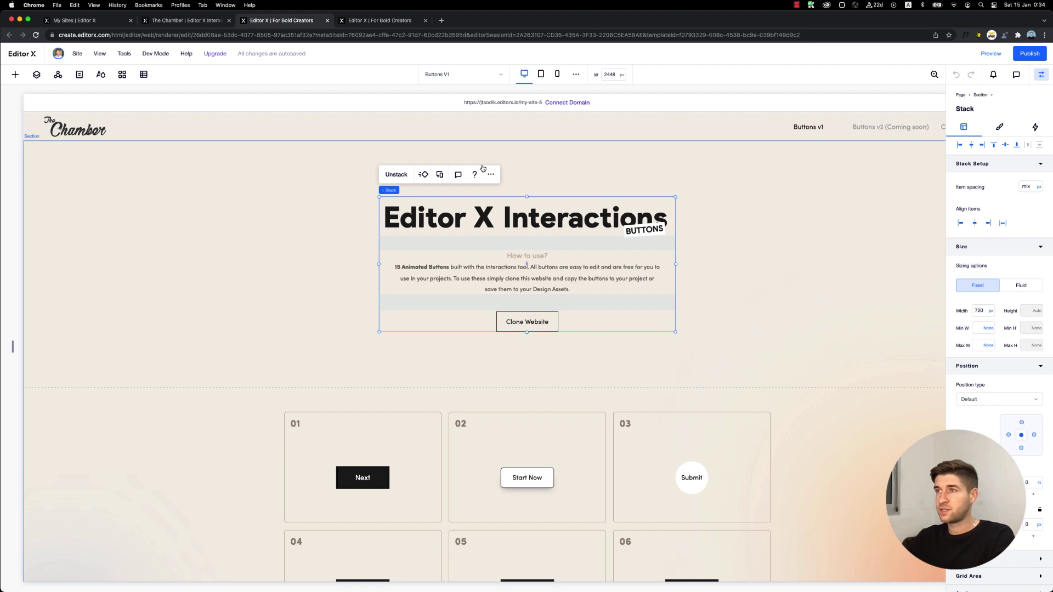
scroll(427, 250, down, 5)
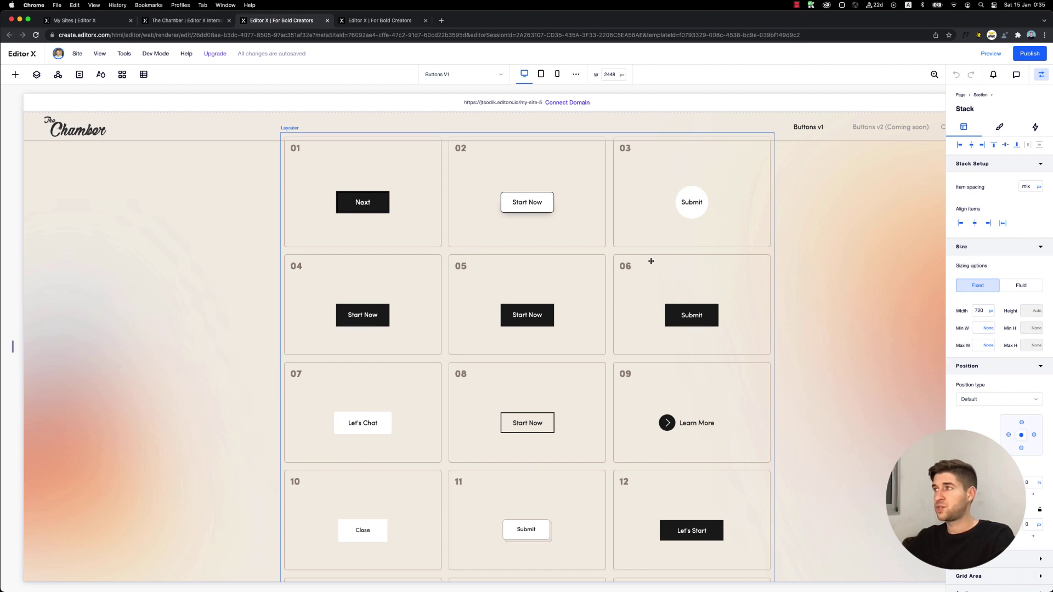
scroll(651, 261, down, 4)
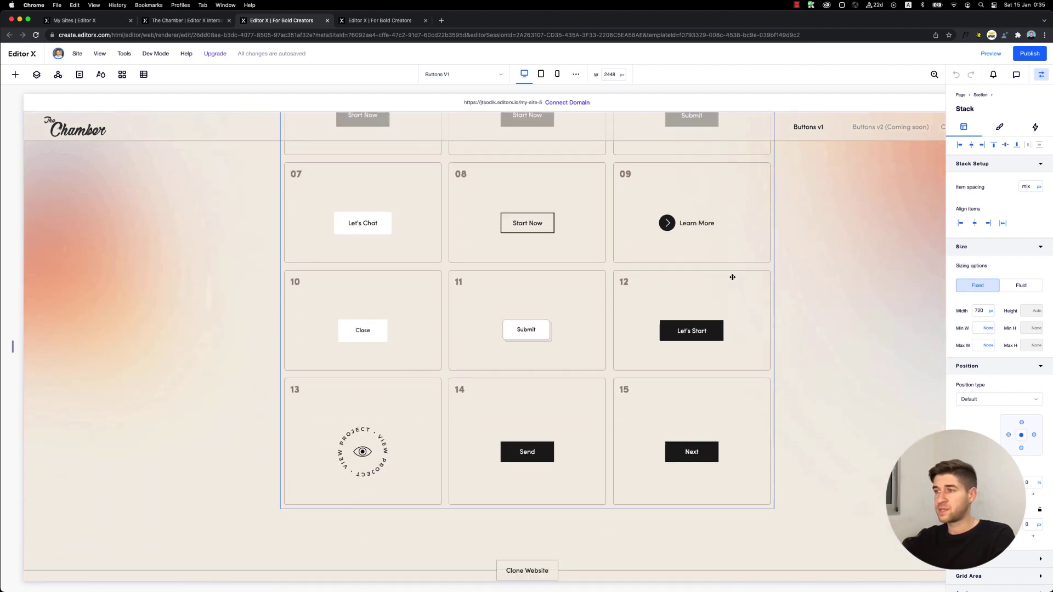
scroll(733, 277, down, 3)
scroll(725, 275, up, 5)
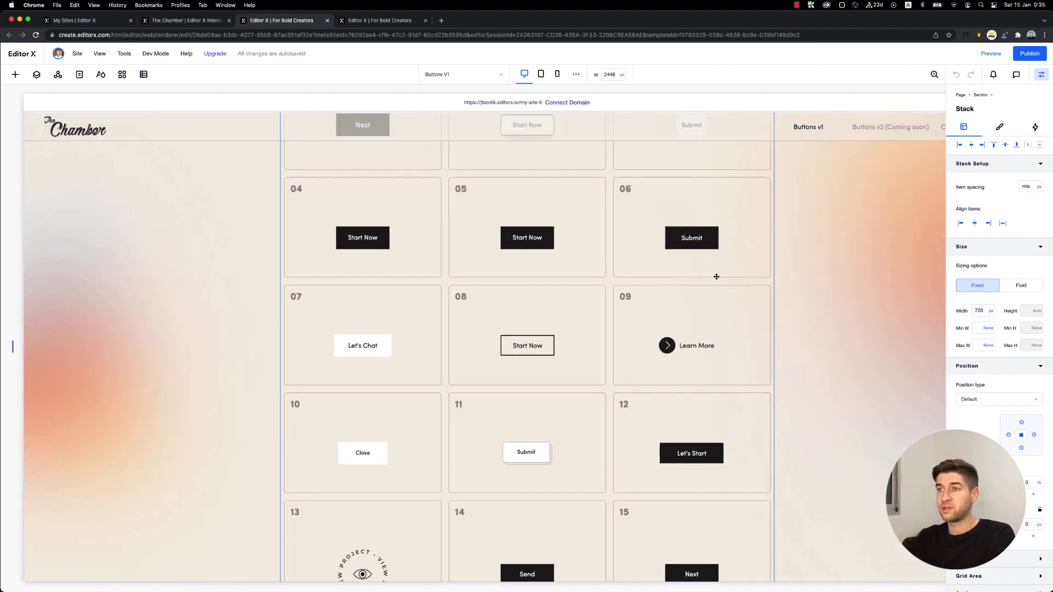
scroll(716, 277, up, 1)
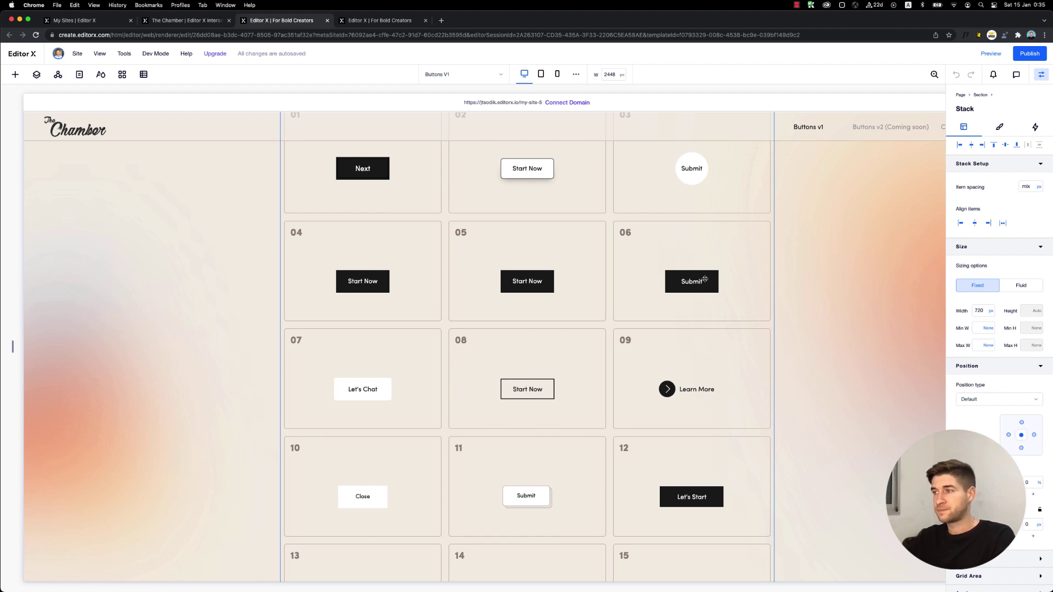
scroll(505, 298, up, 4)
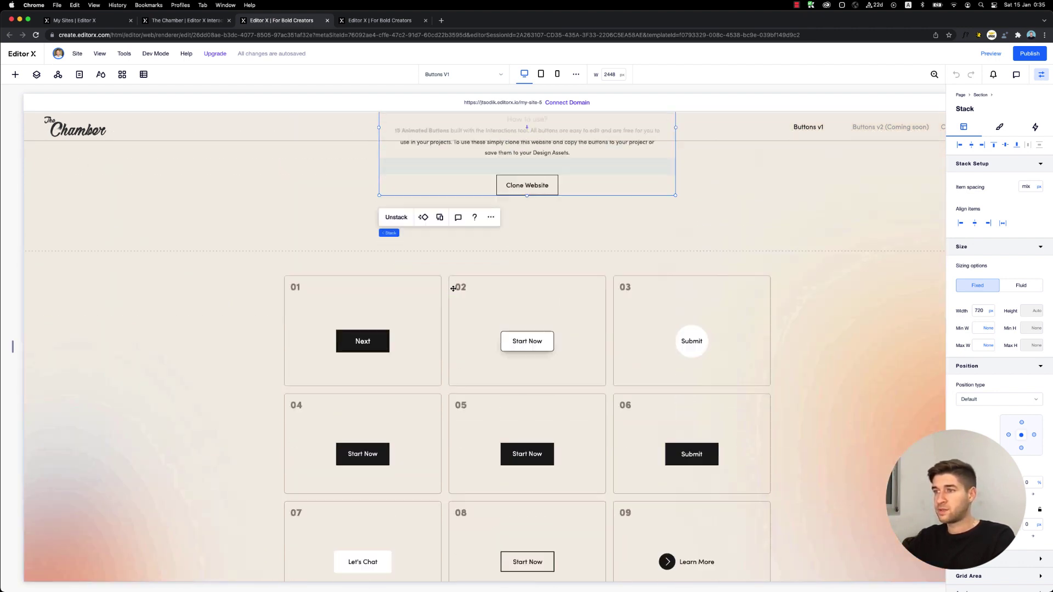
- Show card 01's Next button hover interaction, then select card 13's View Project container
scroll(453, 289, down, 3)
click(434, 271)
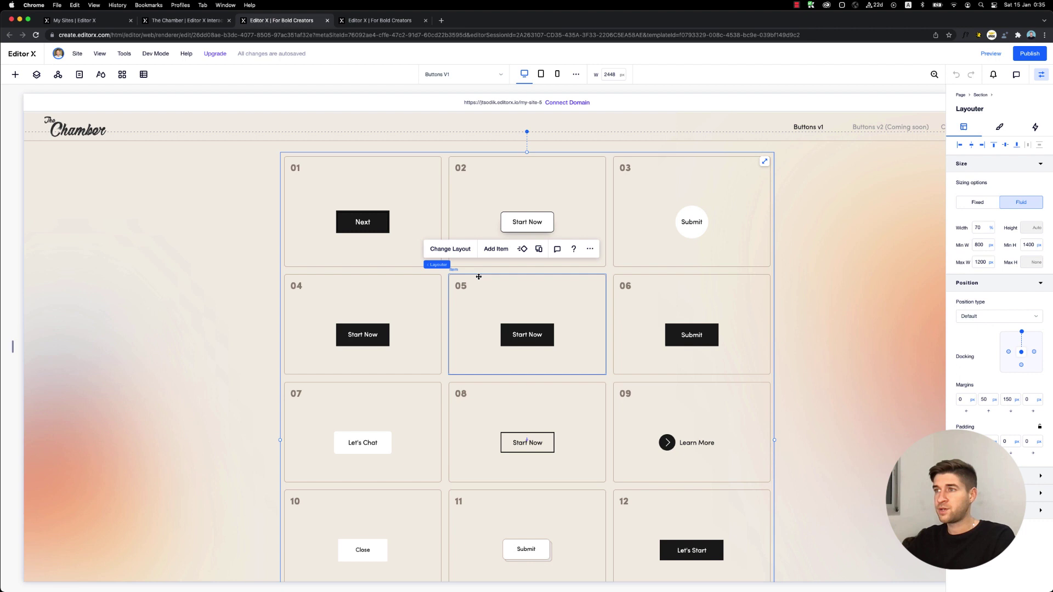
click(359, 200)
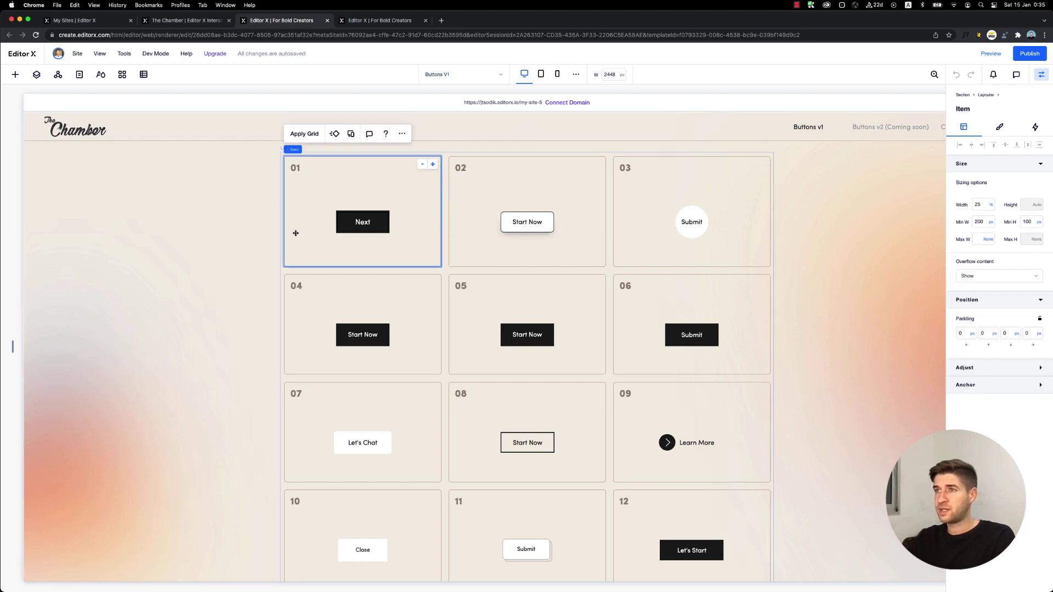
click(362, 220)
scroll(365, 220, up, 1)
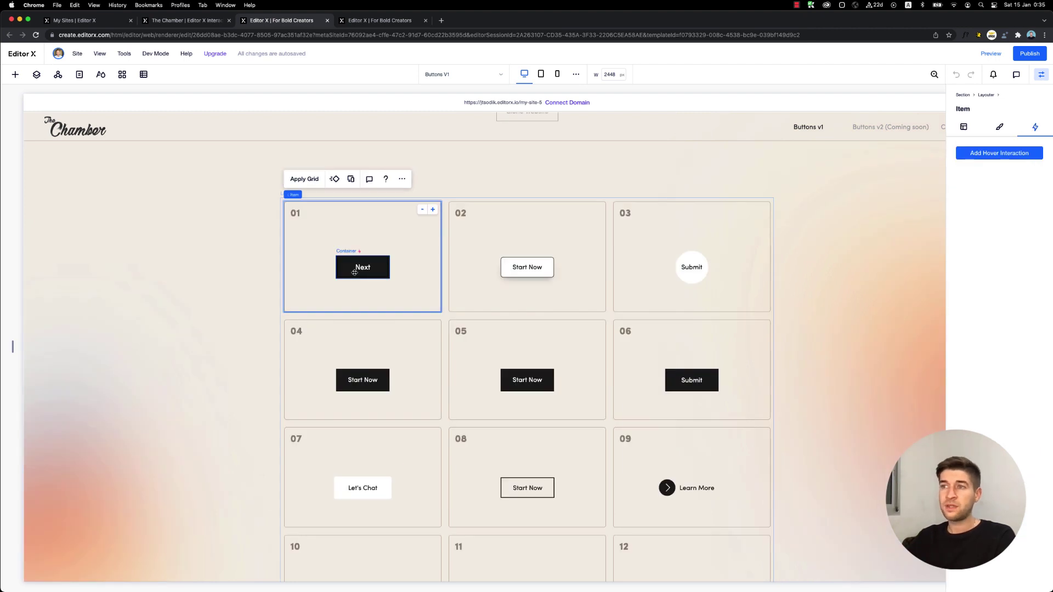
click(354, 273)
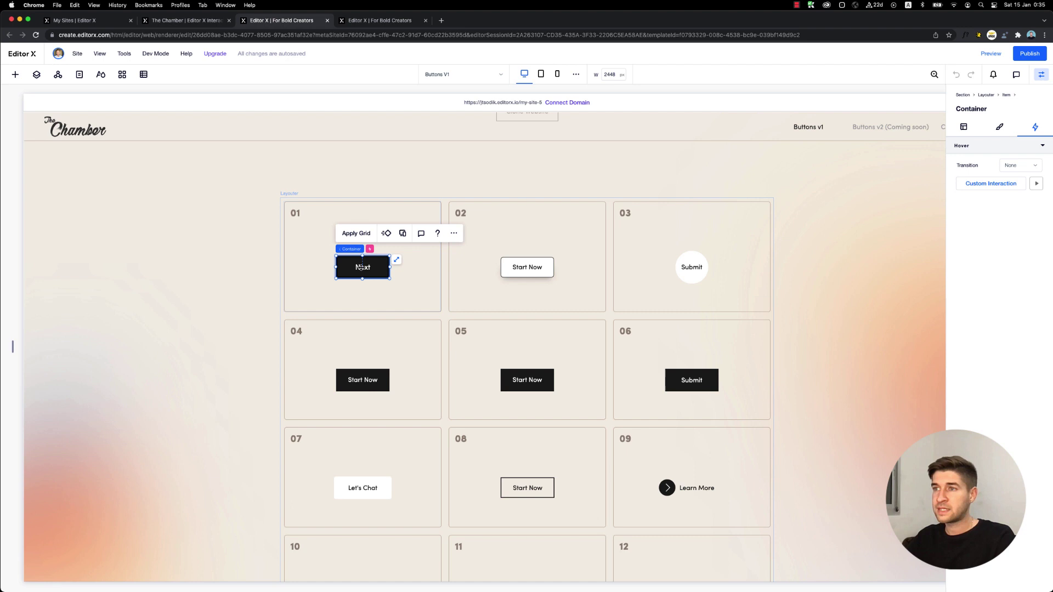
scroll(455, 329, down, 5)
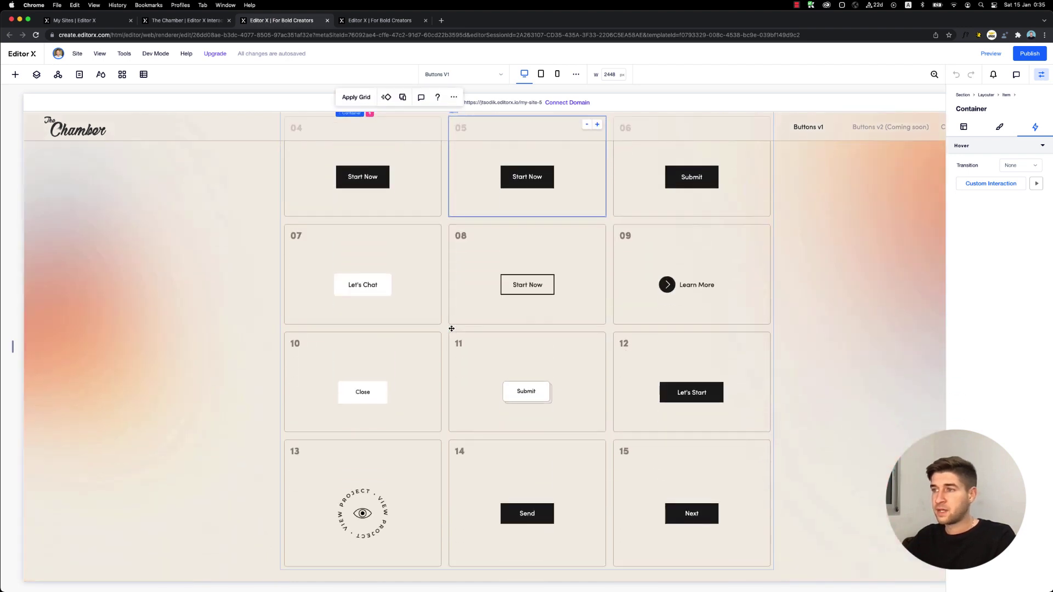
click(365, 412)
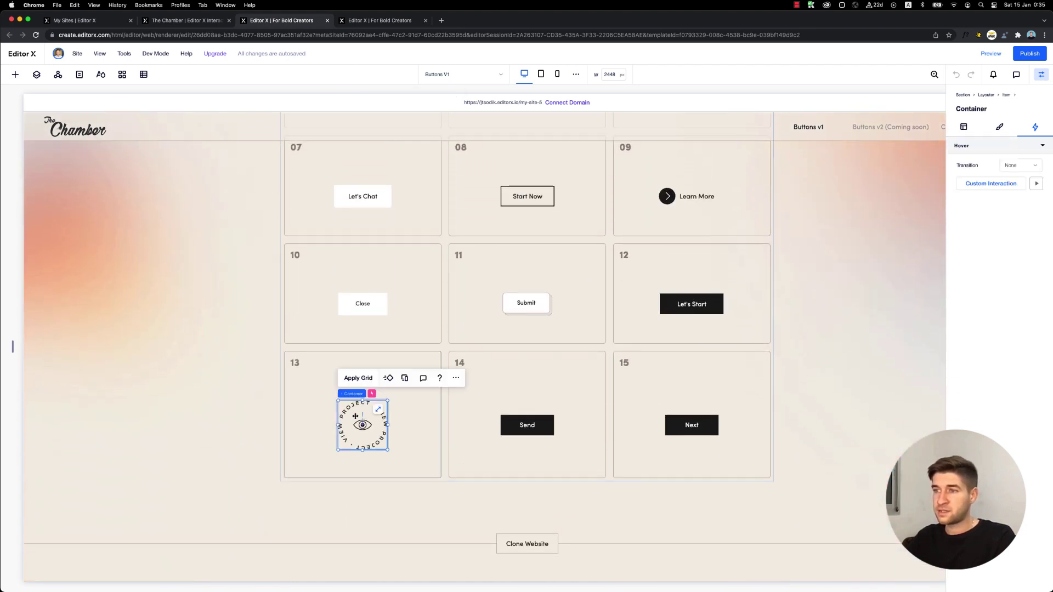
- In the layer tree, expand Hover Trigger and the Item rows for cards 12 and 10
click(36, 75)
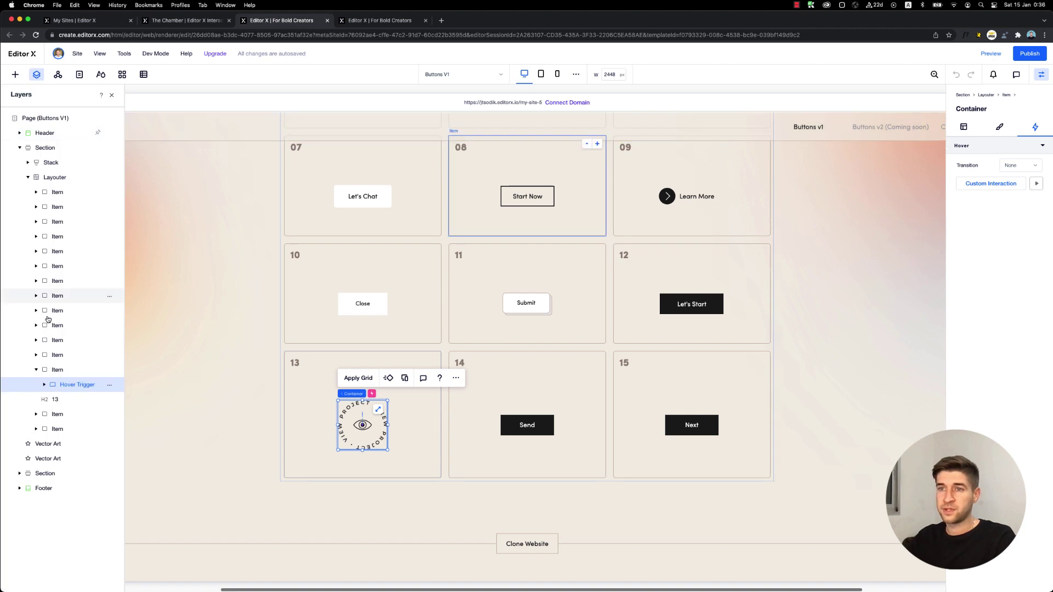
click(44, 387)
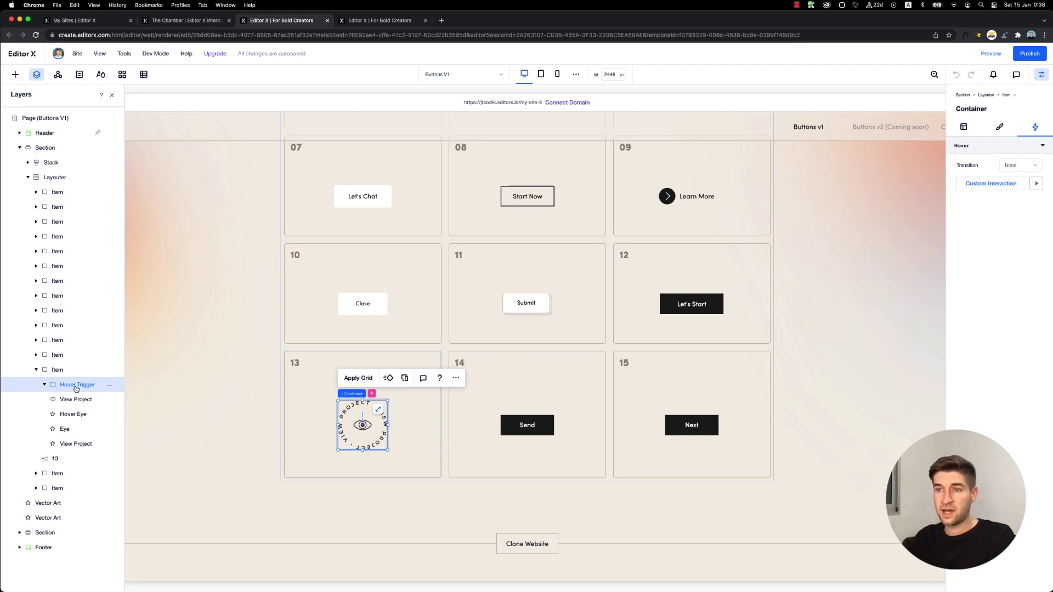
click(36, 355)
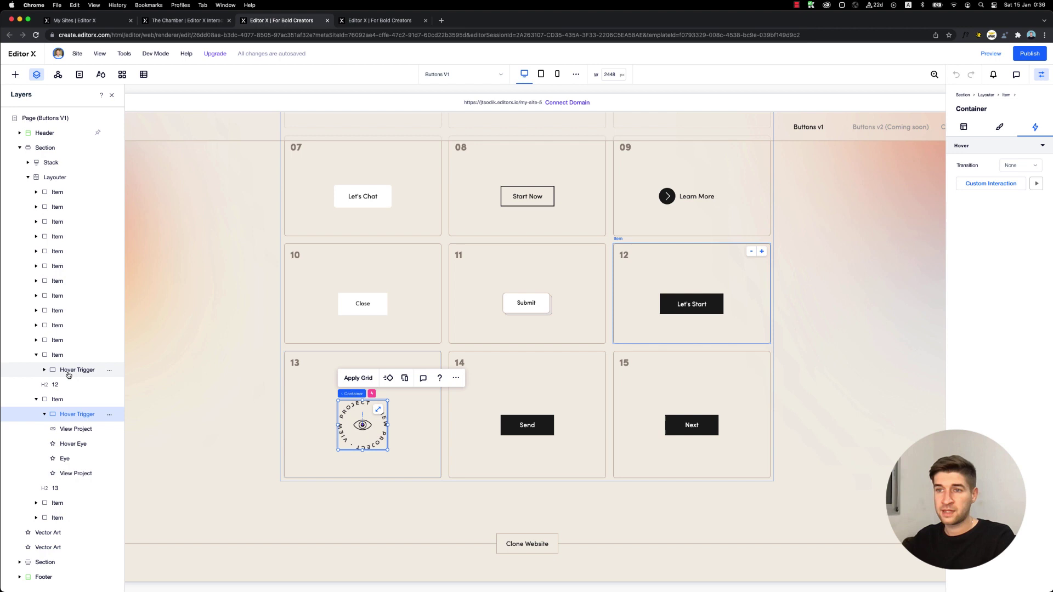
click(36, 326)
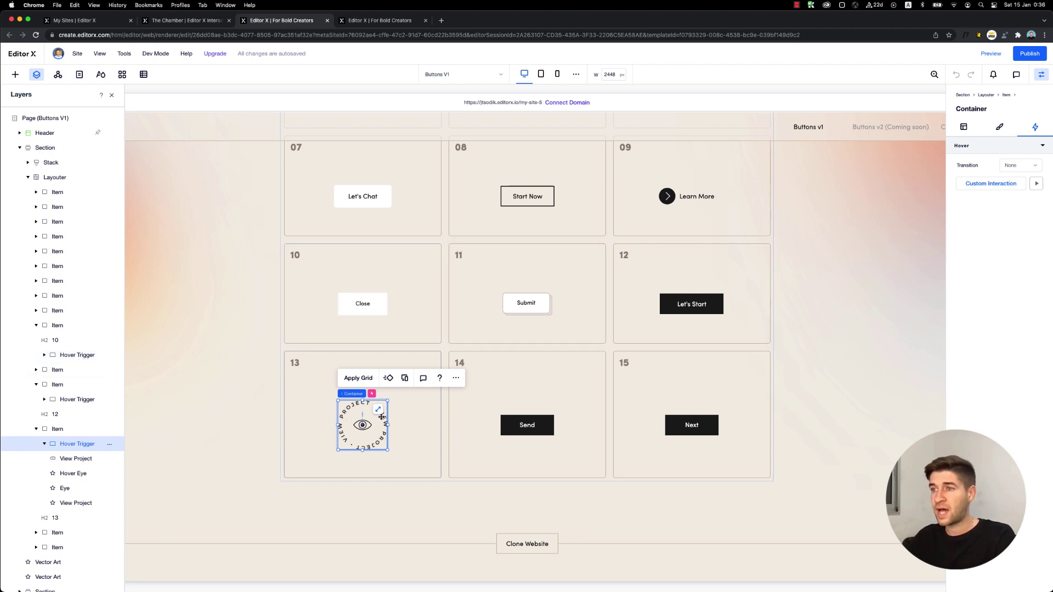
- Select card 14's Send hover container and choose Save as Asset from More Actions
click(515, 425)
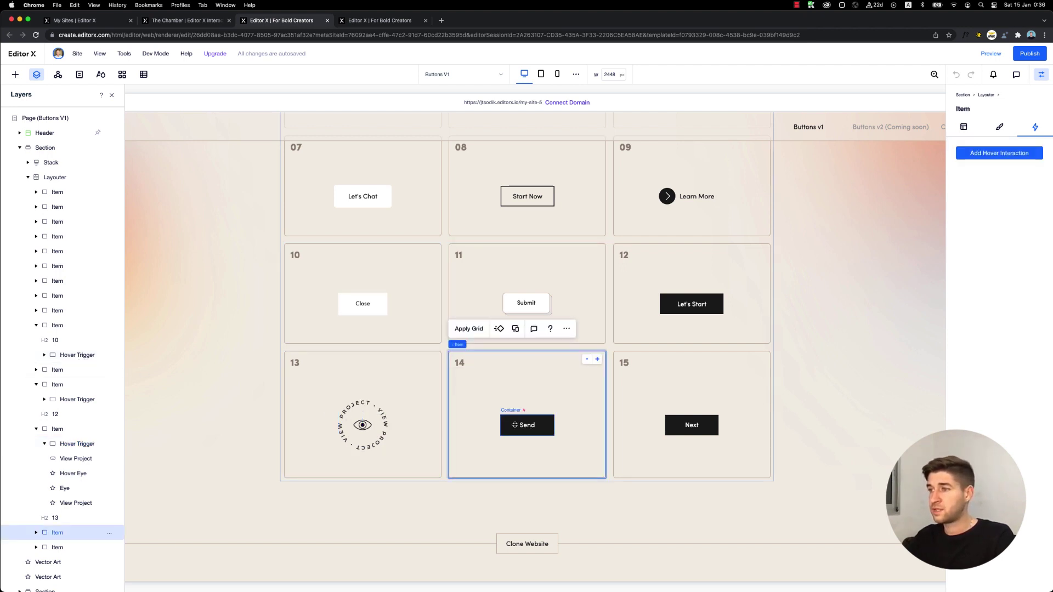
click(514, 426)
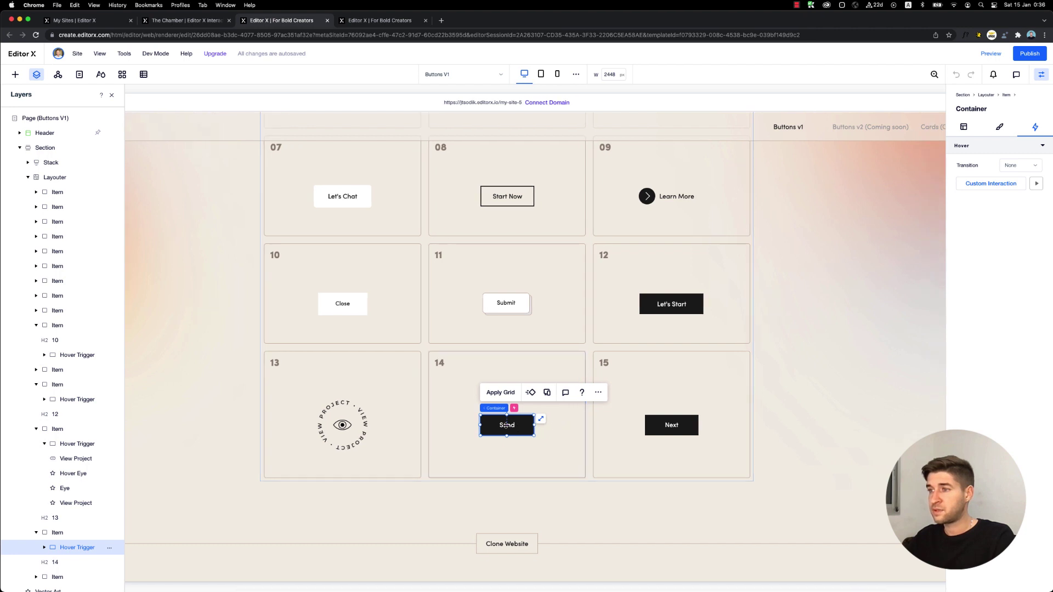
mouse_move(538, 413)
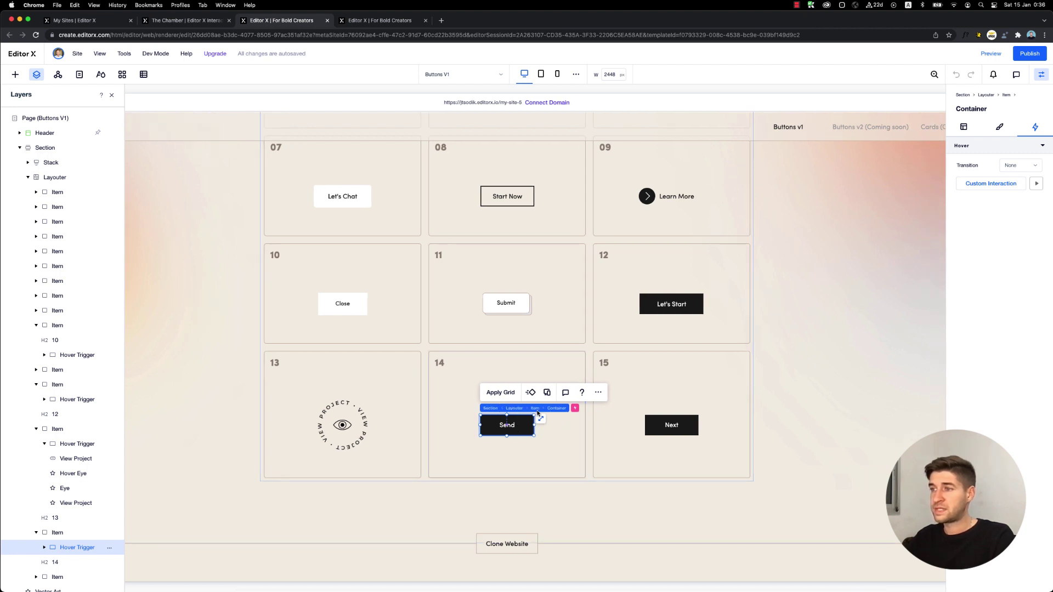
click(598, 394)
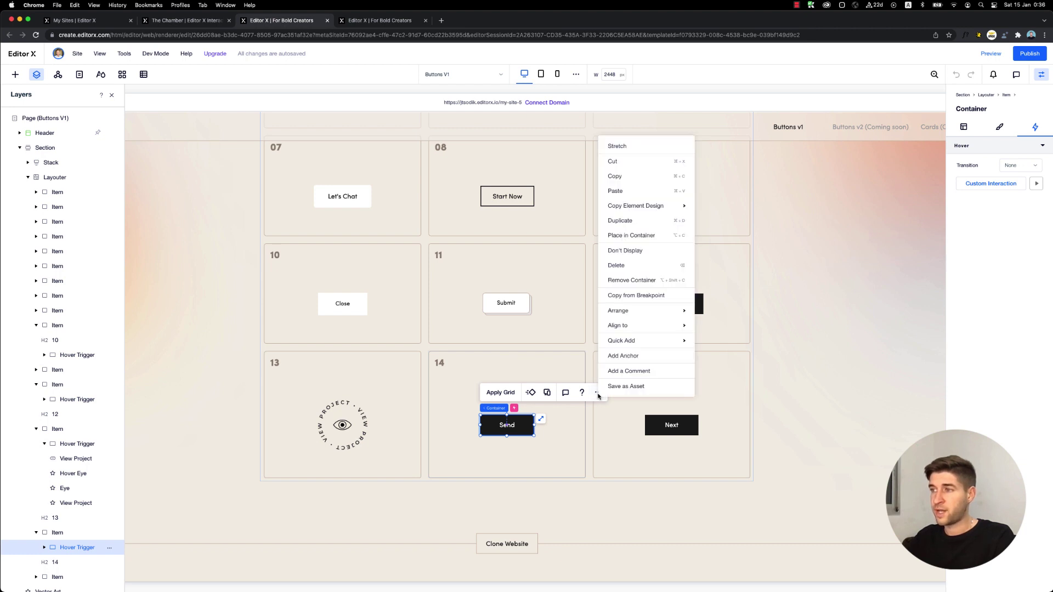
click(626, 387)
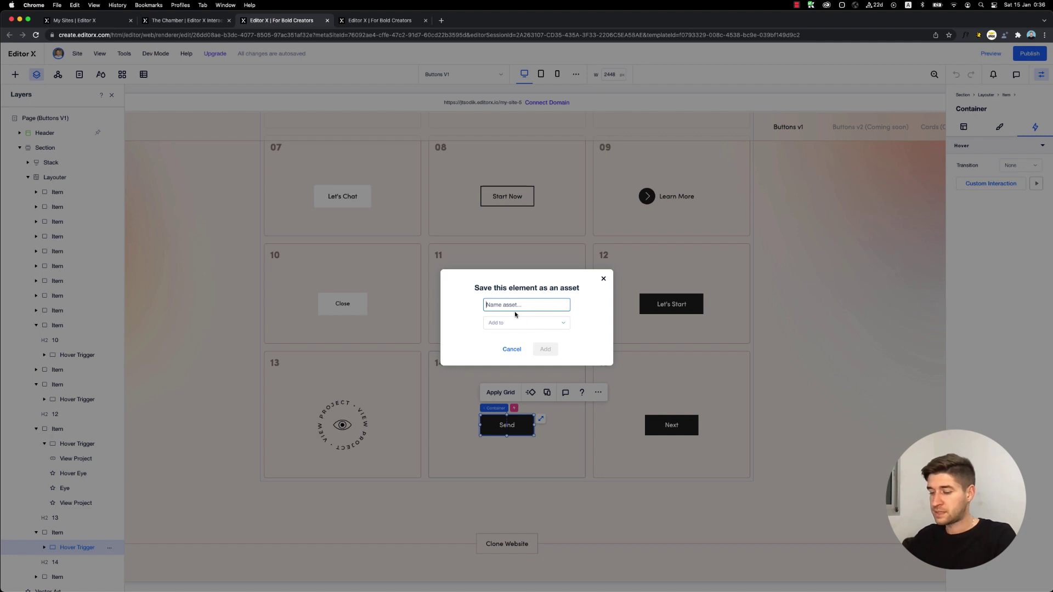
- Name the asset 'Button Example', add it to the Chamber library, and confirm
text(Bu)
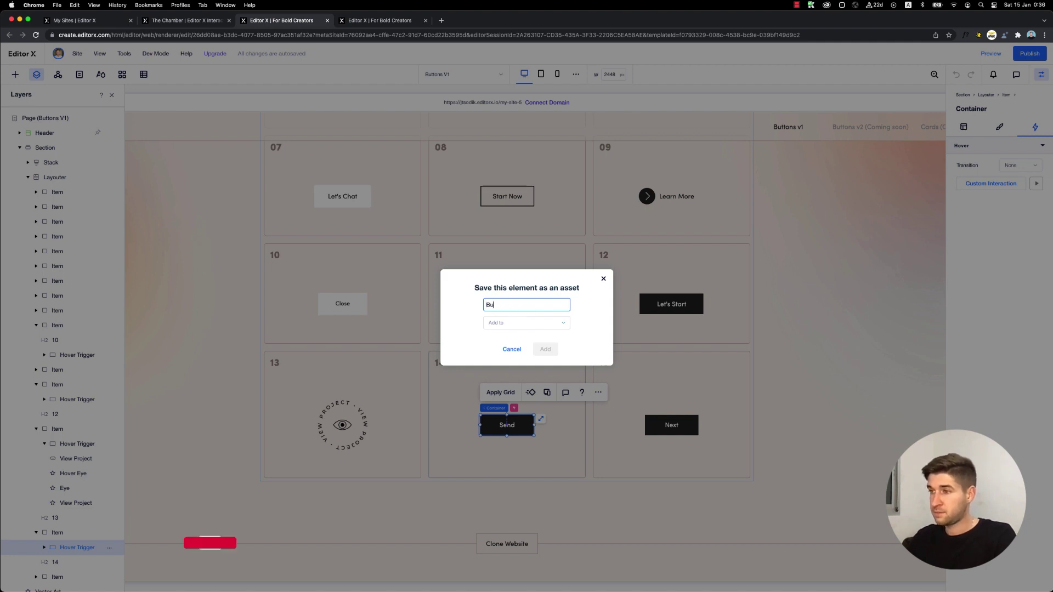
text(tton Example)
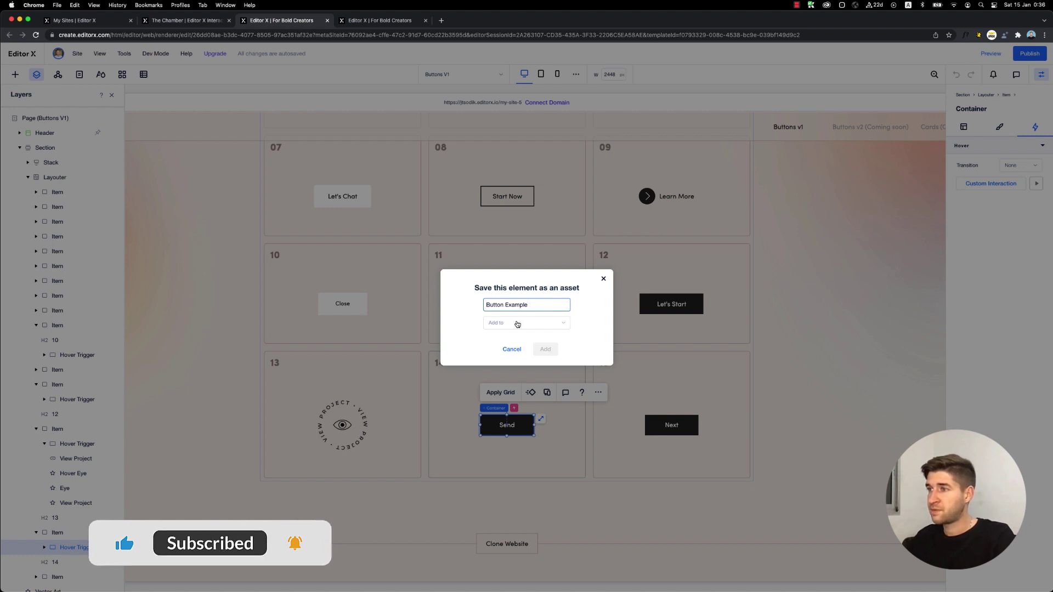
click(496, 323)
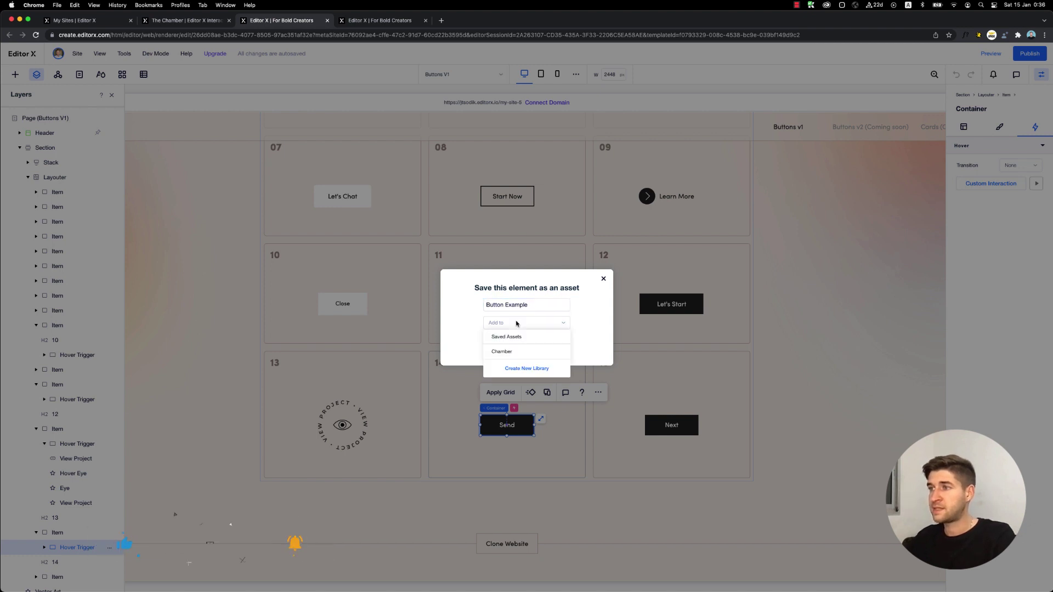
click(506, 353)
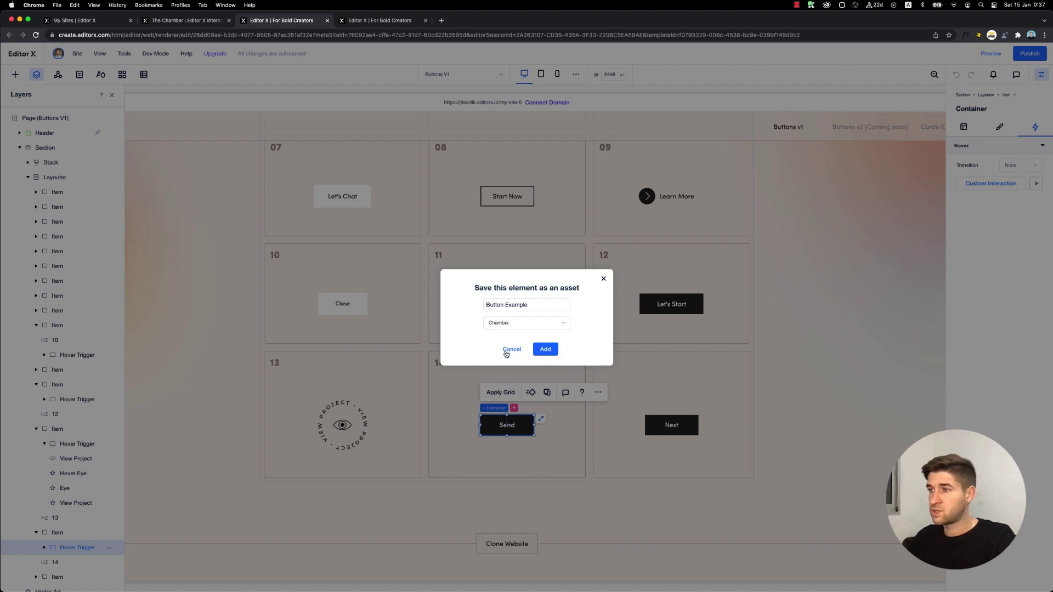
click(545, 351)
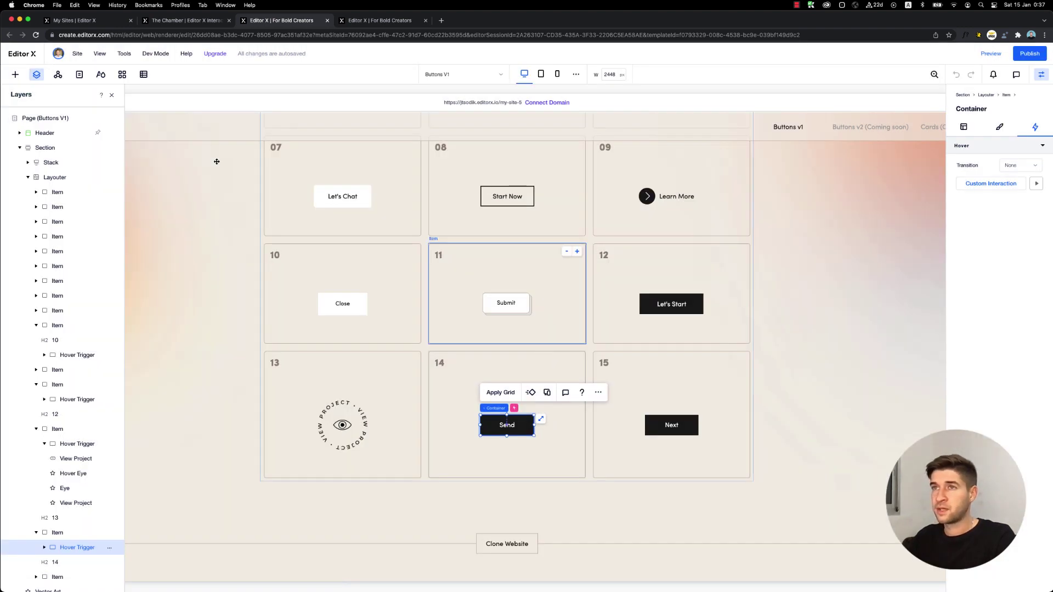
- Drag the Chamber library's Button3 (Next) asset onto the canvas left of the button grid
click(13, 75)
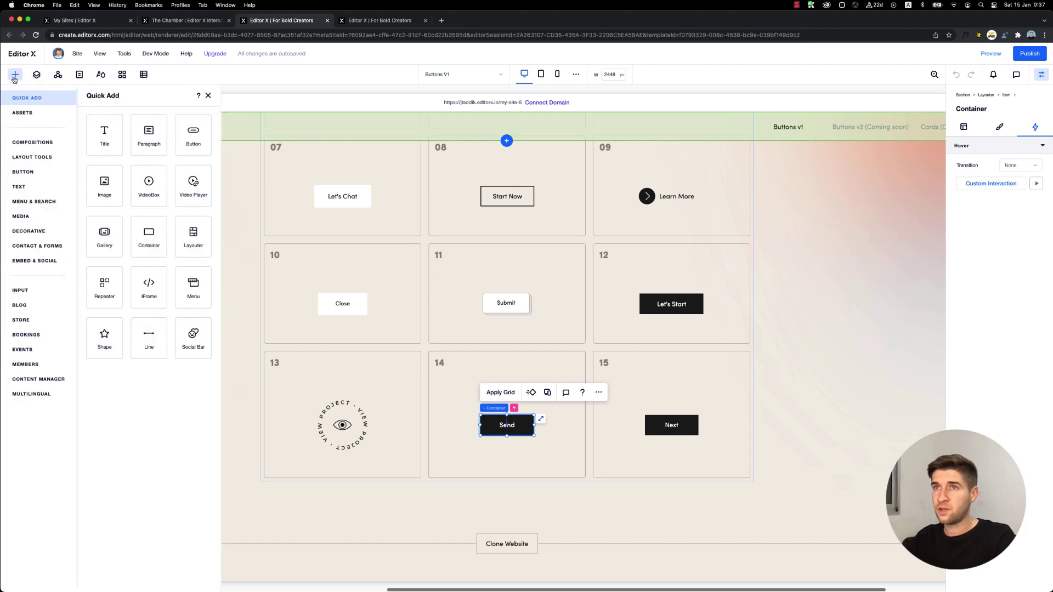
click(20, 113)
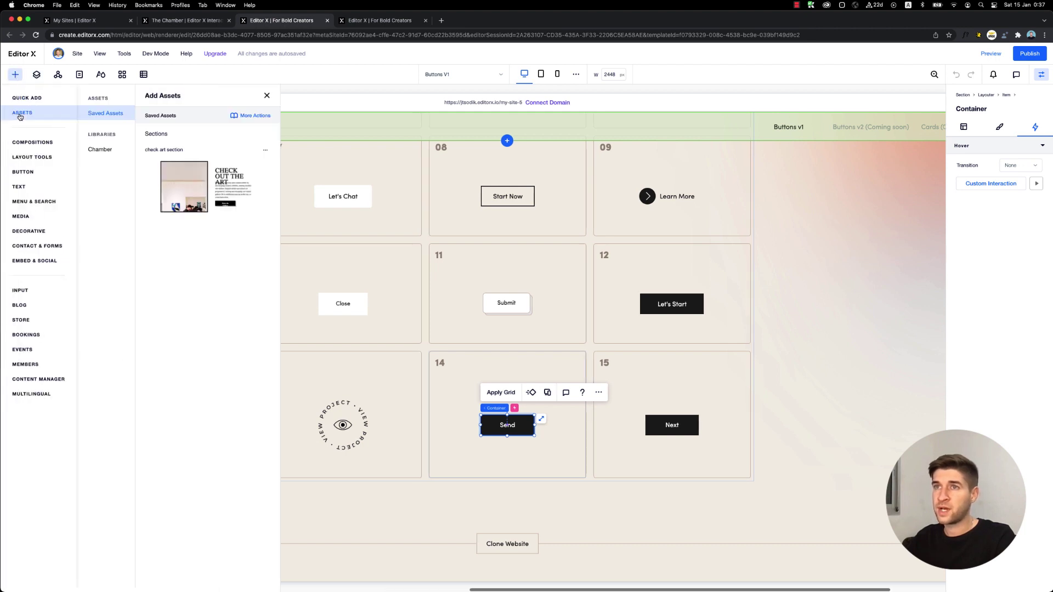
click(98, 152)
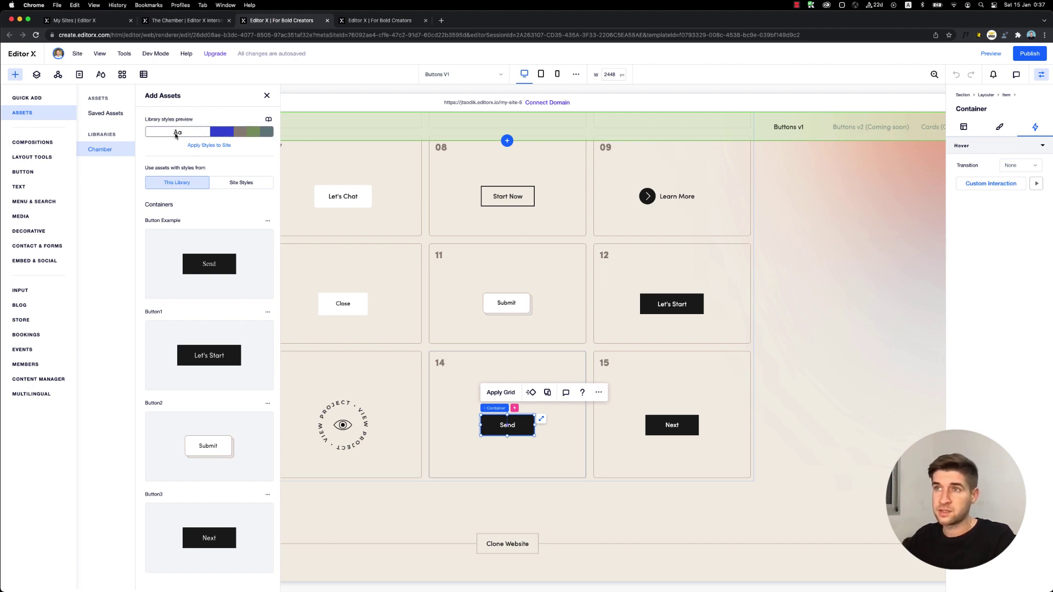
scroll(209, 211, down, 1)
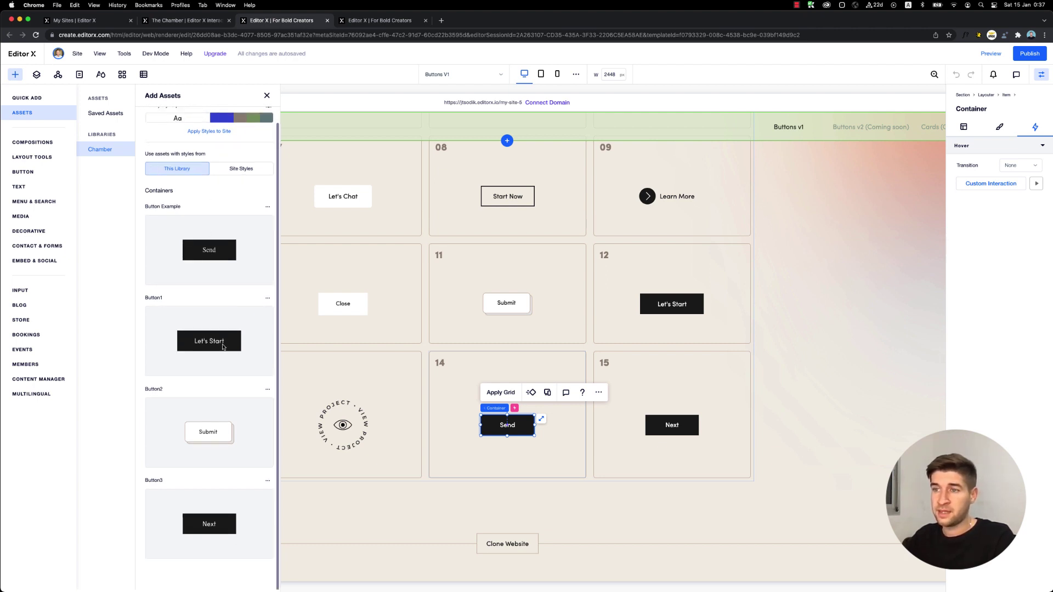
scroll(215, 527, up, 1)
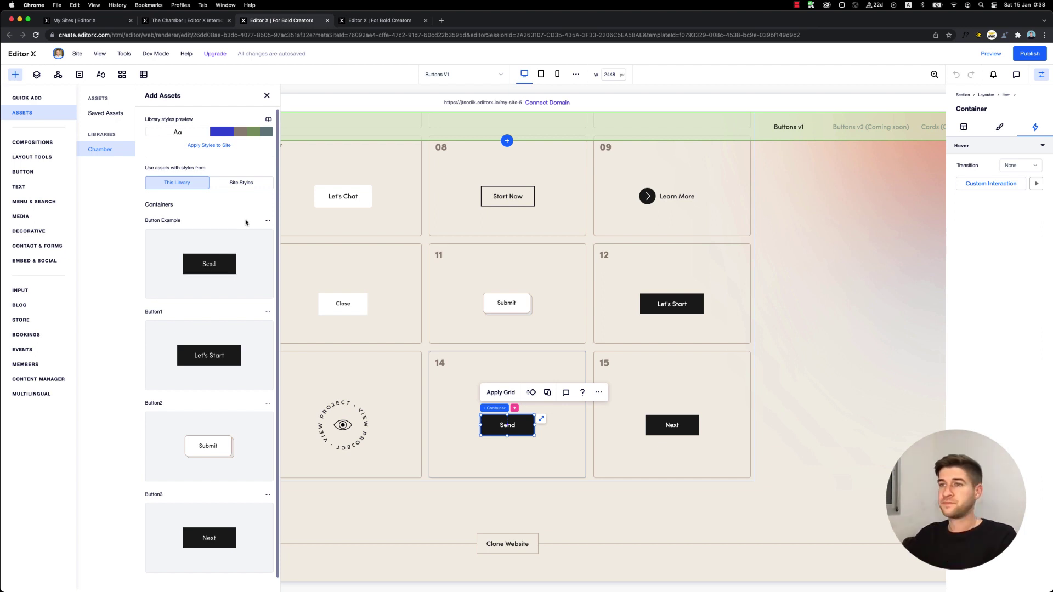
scroll(217, 324, down, 1)
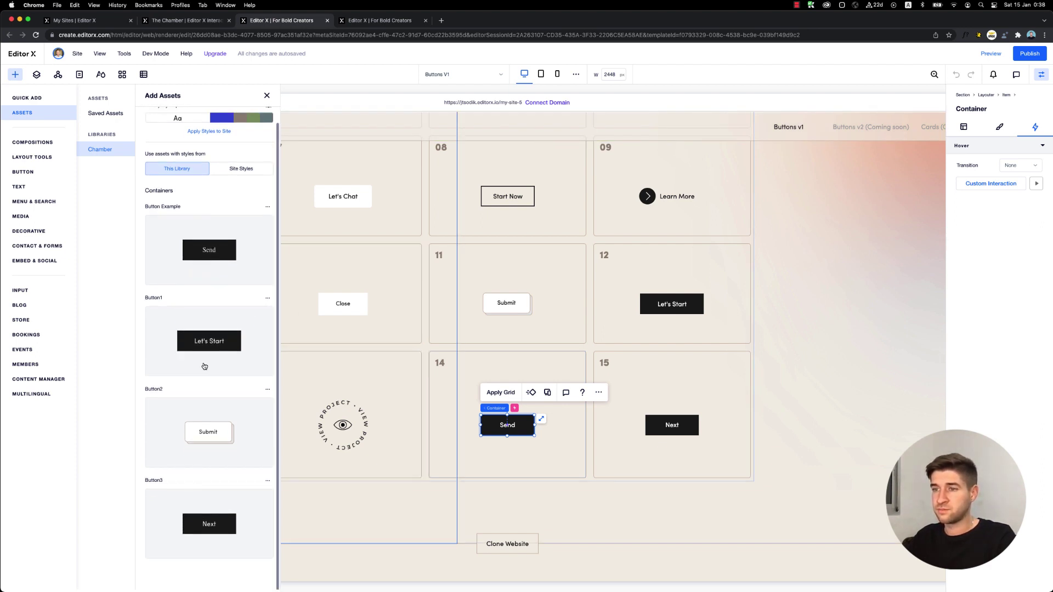
drag(190, 508, 222, 297)
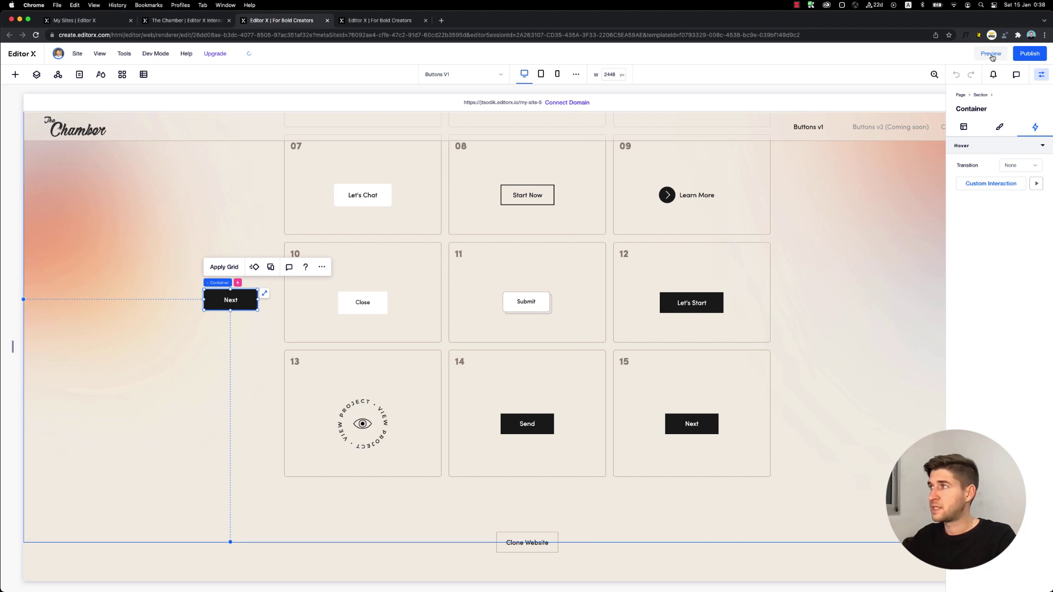
- Preview the page to test the new Next button's hover arrow animation
key(Escape)
key(super+p)
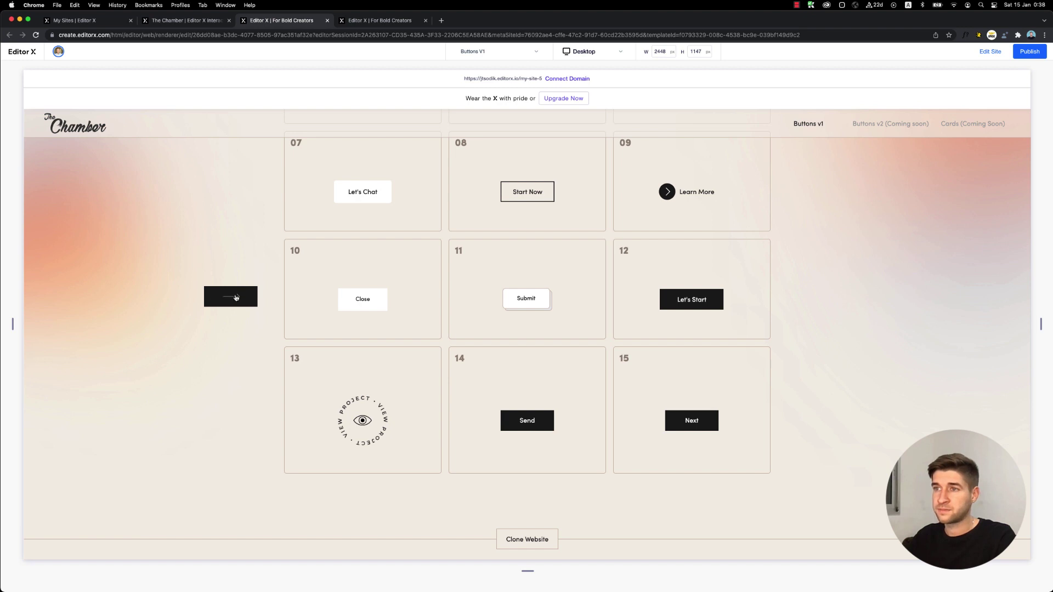
click(990, 52)
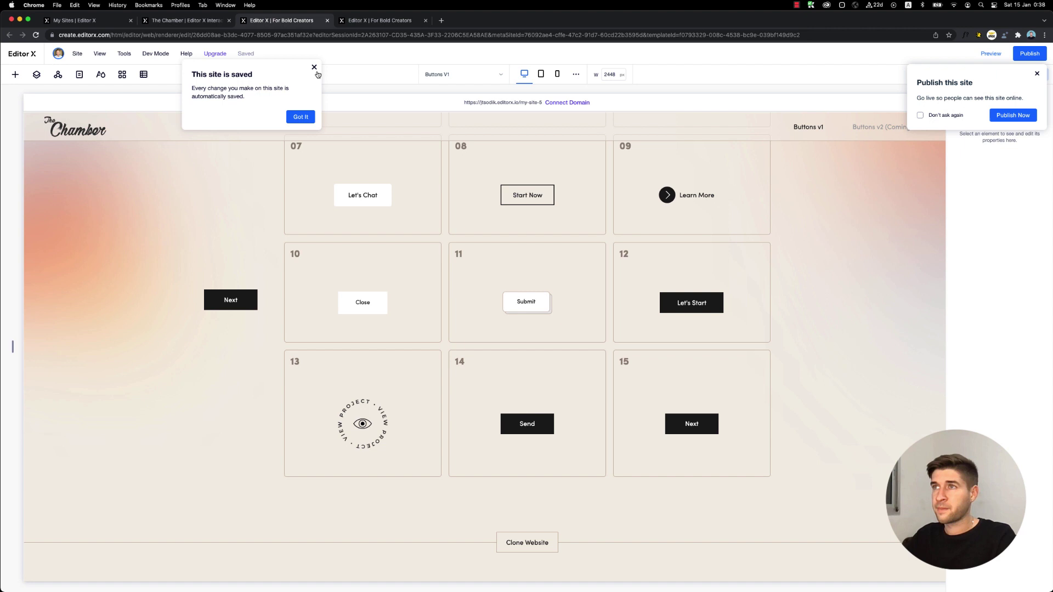
- Dismiss the autosave and publish popups, then delete the extra Next button copy
click(297, 117)
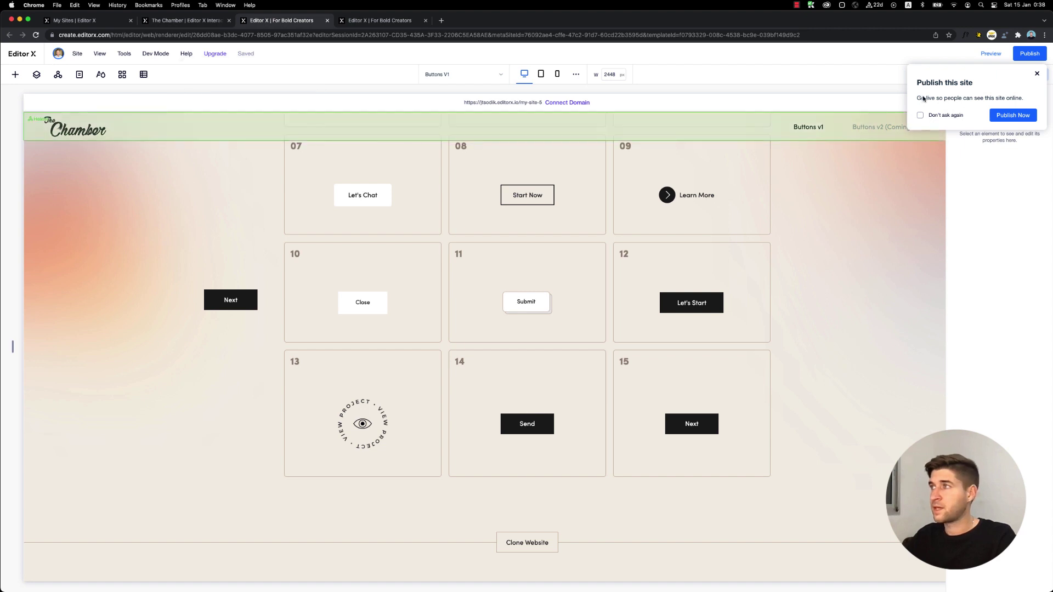
click(1037, 73)
click(225, 300)
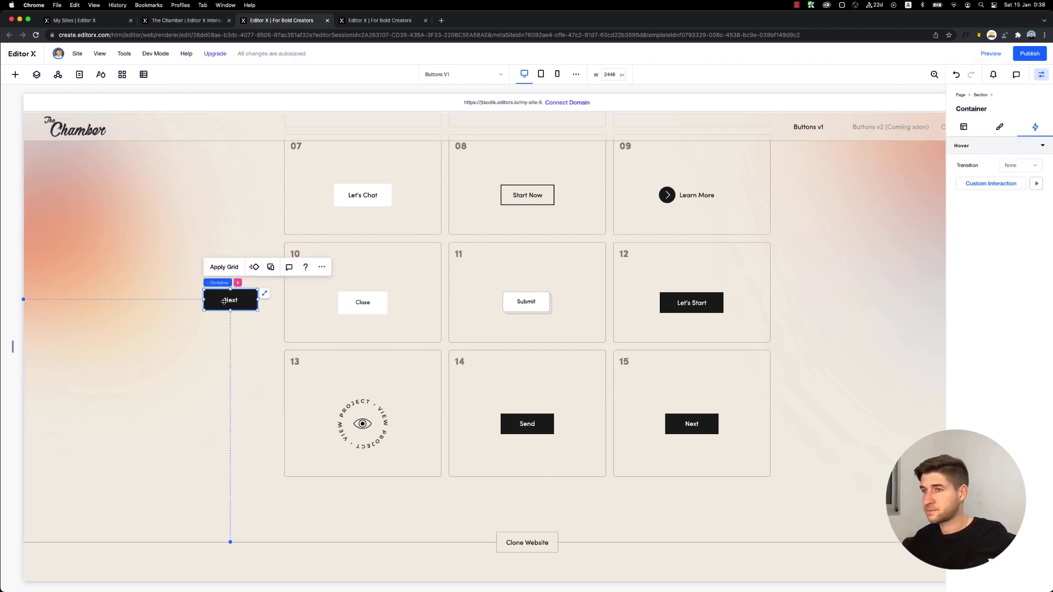
key(Delete)
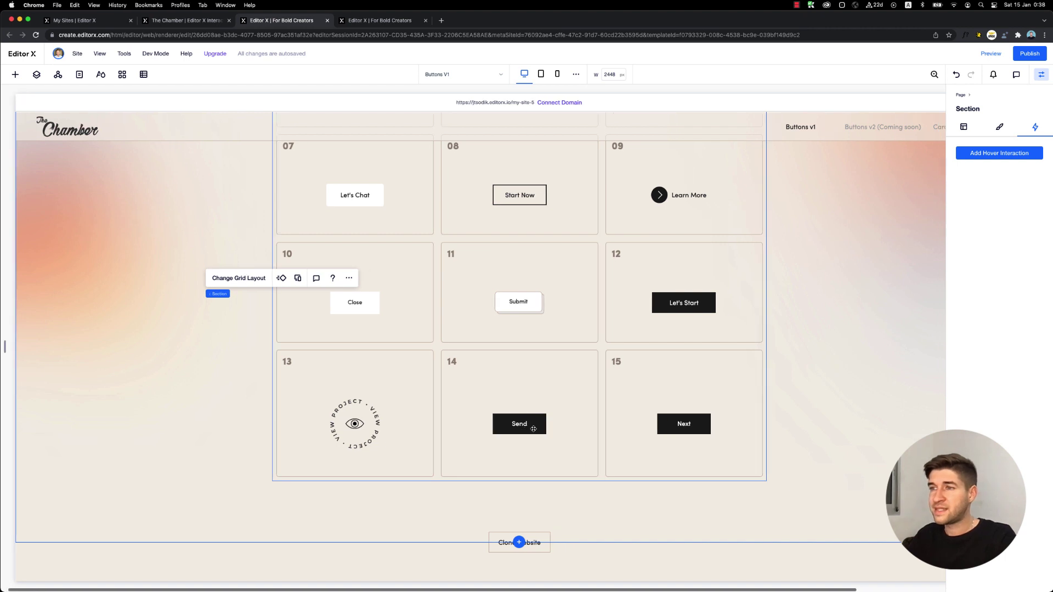
- Select card 14's Send container and expand its Hover Trigger layer down to the Send text
scroll(520, 425, right, 3)
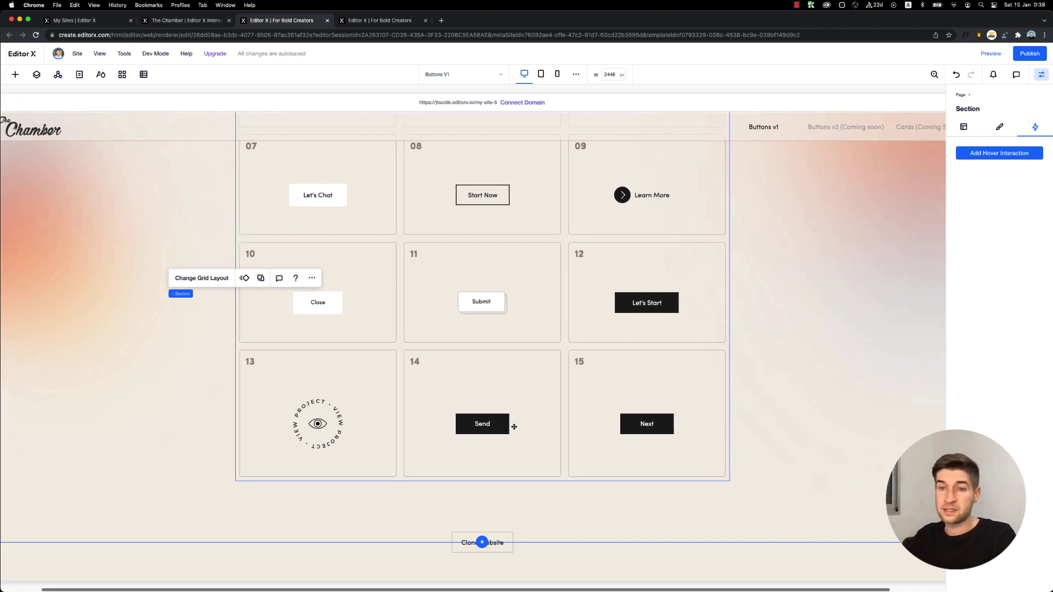
click(466, 426)
click(464, 425)
click(463, 426)
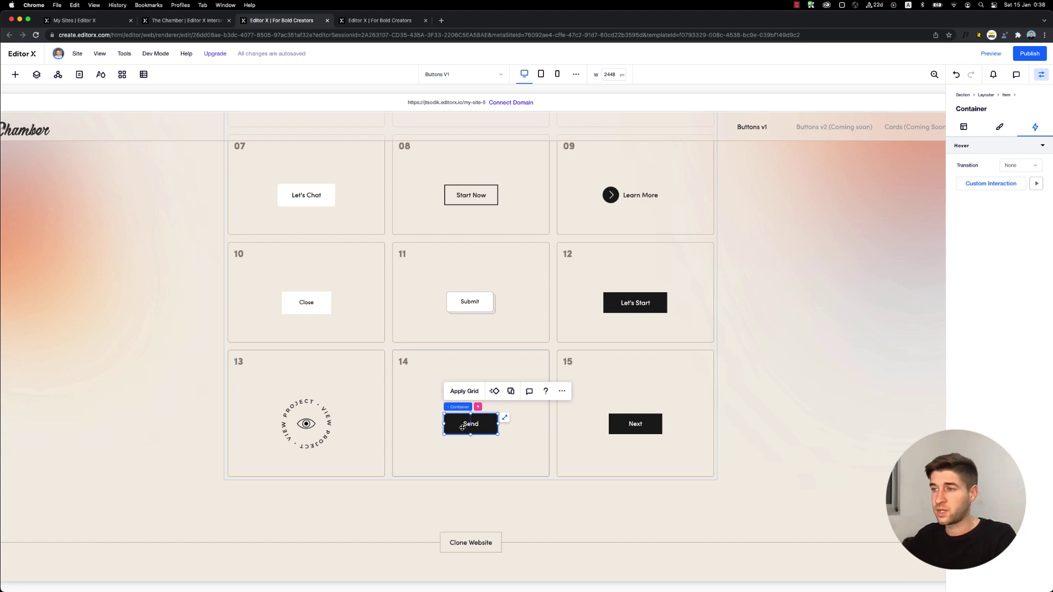
click(38, 77)
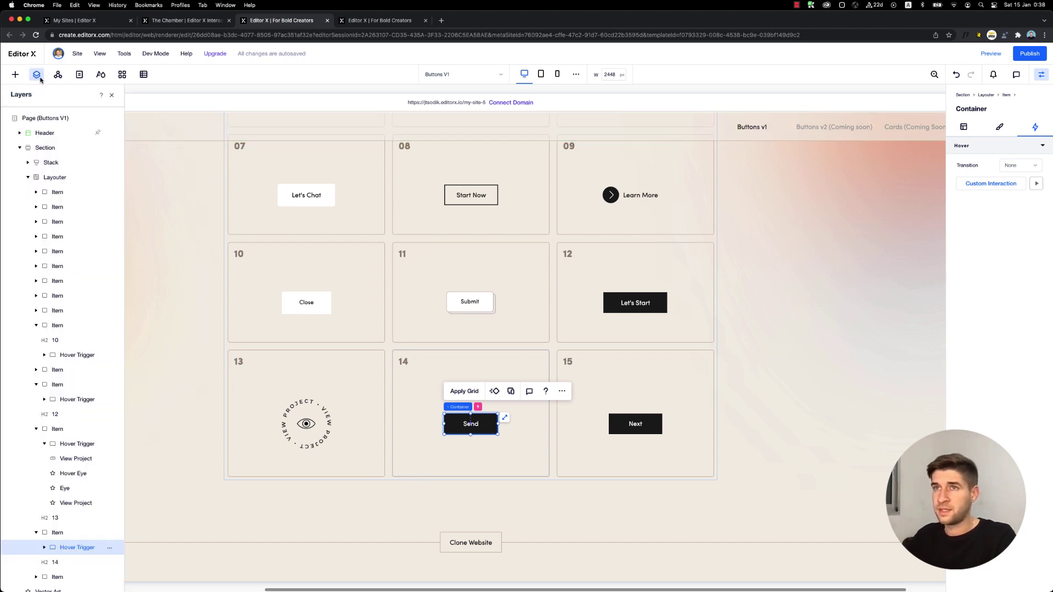
scroll(61, 340, down, 3)
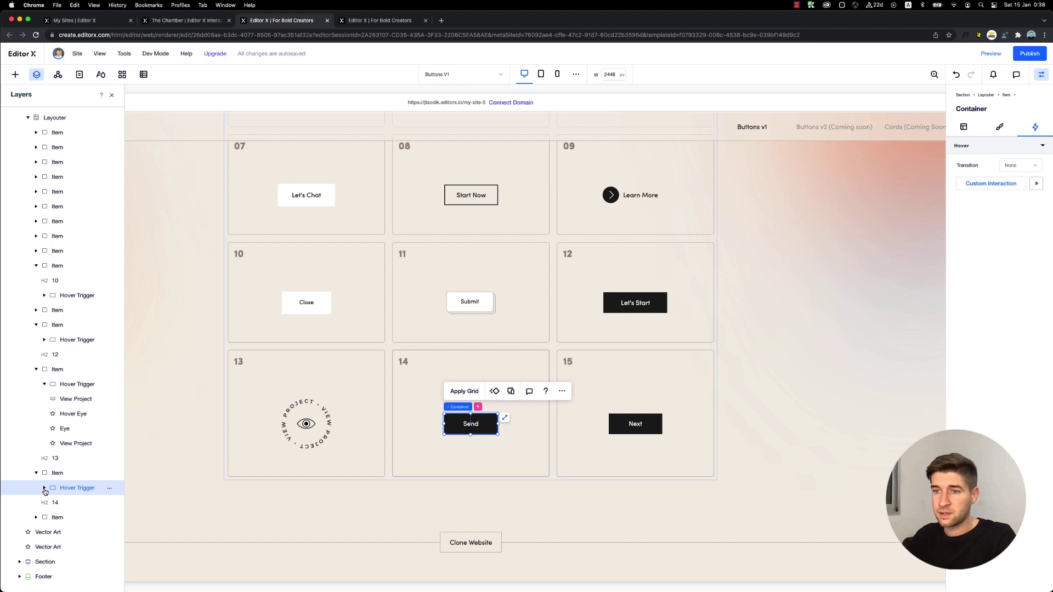
click(45, 489)
scroll(66, 477, down, 2)
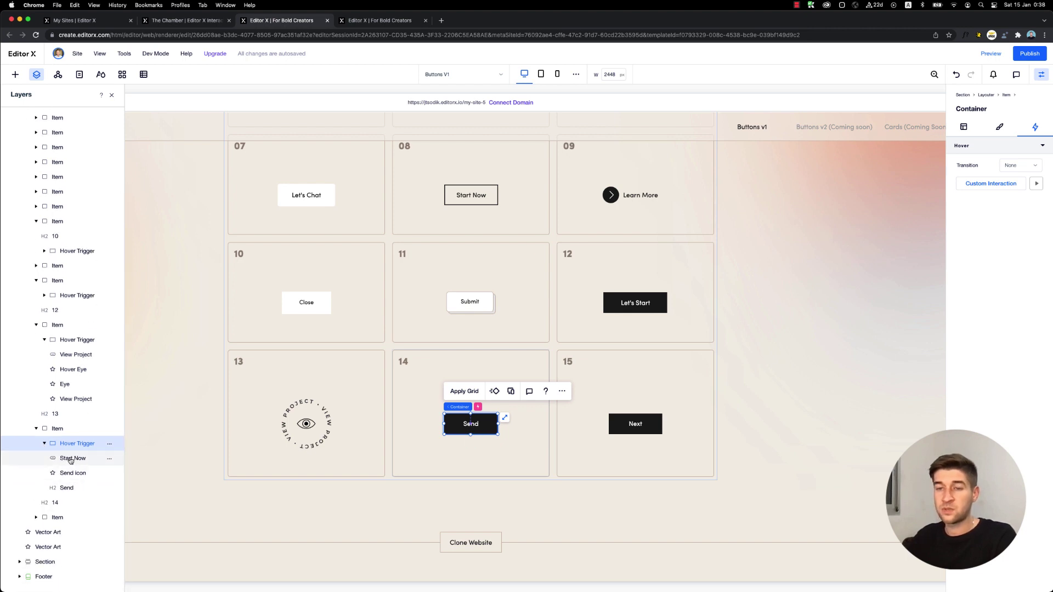
click(67, 489)
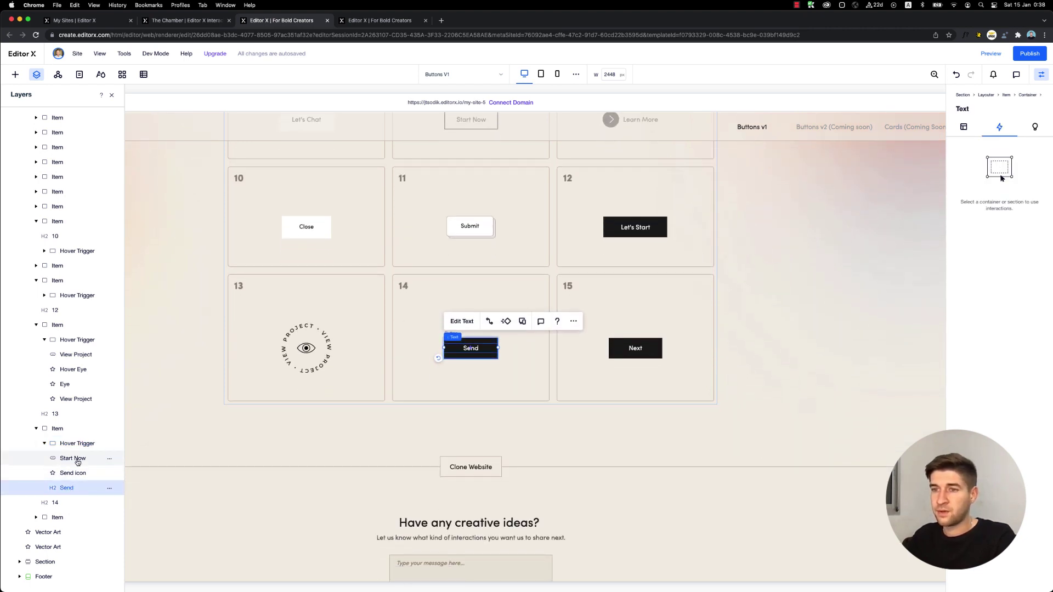
- Select the Start Now layer, preview the hover, and turn off the publish prompt
click(74, 461)
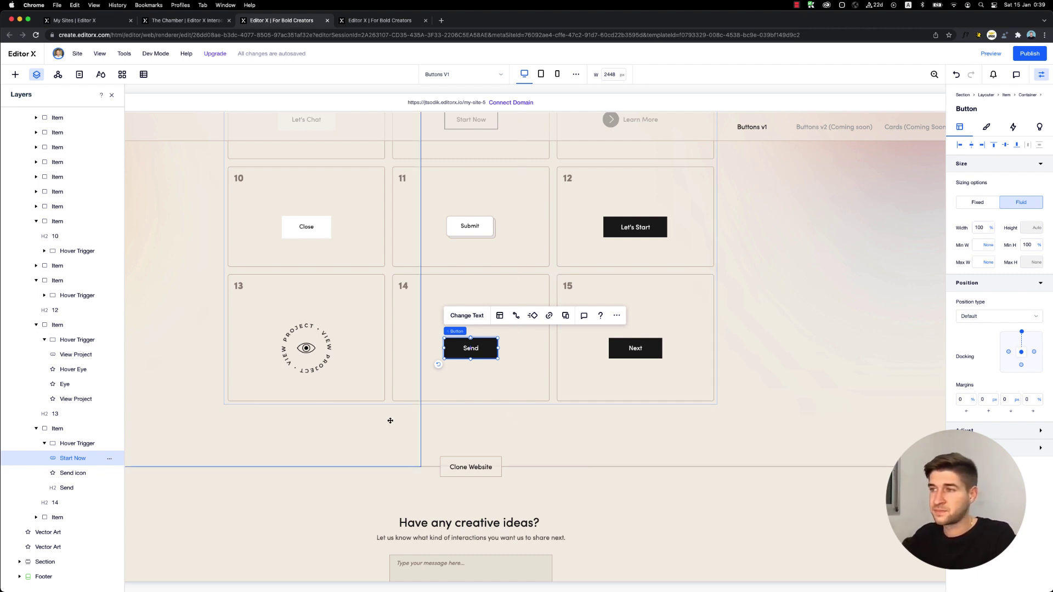
click(991, 54)
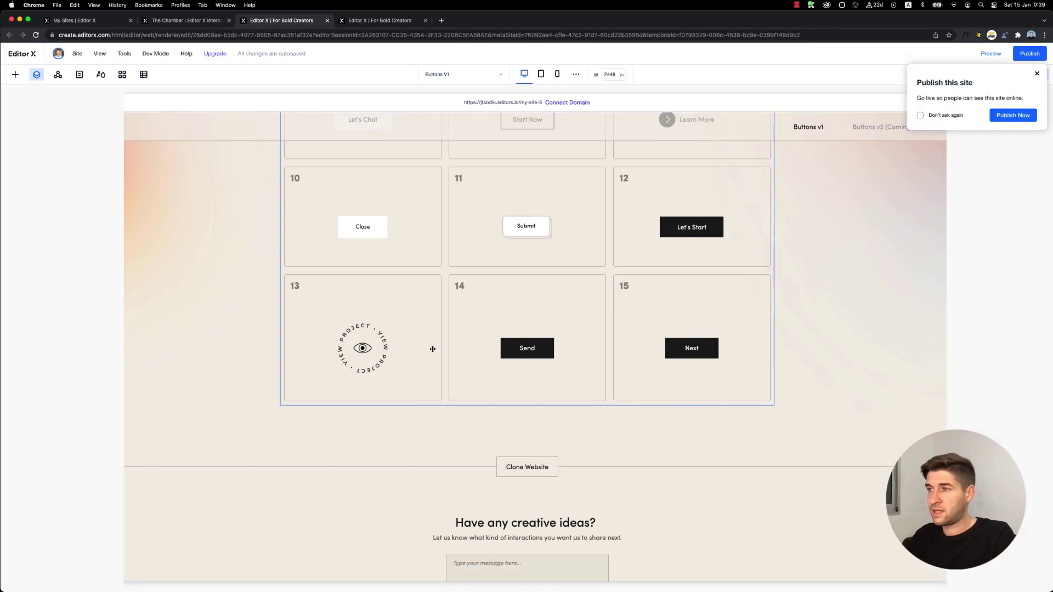
click(524, 347)
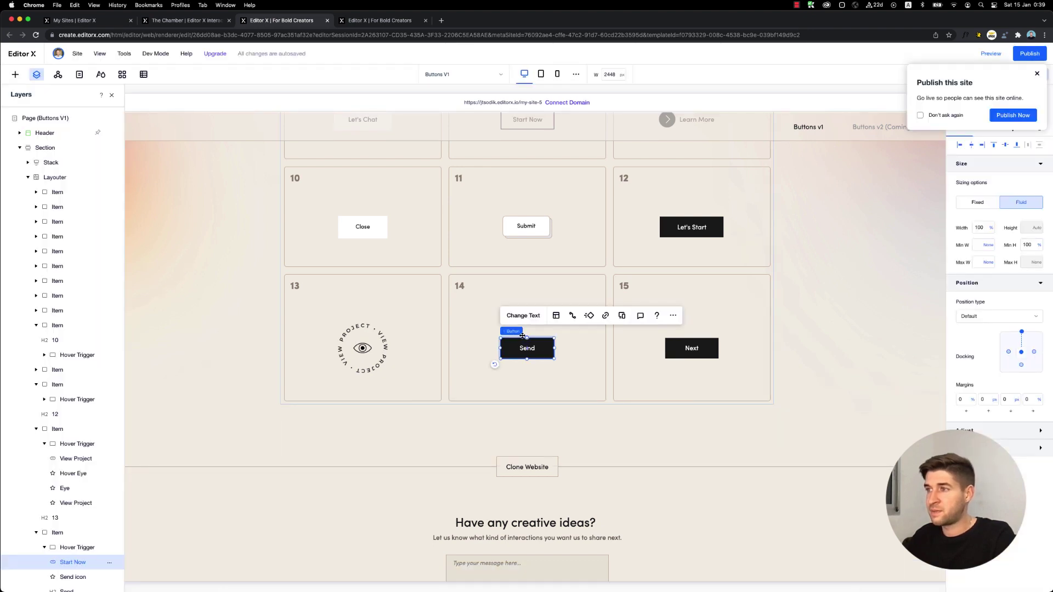
click(943, 116)
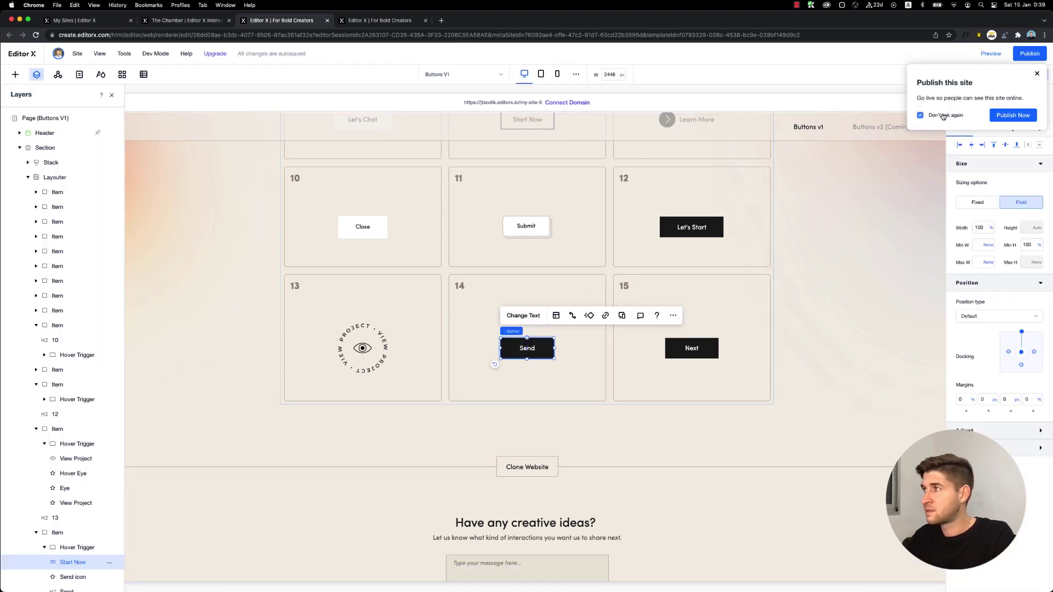
click(1034, 74)
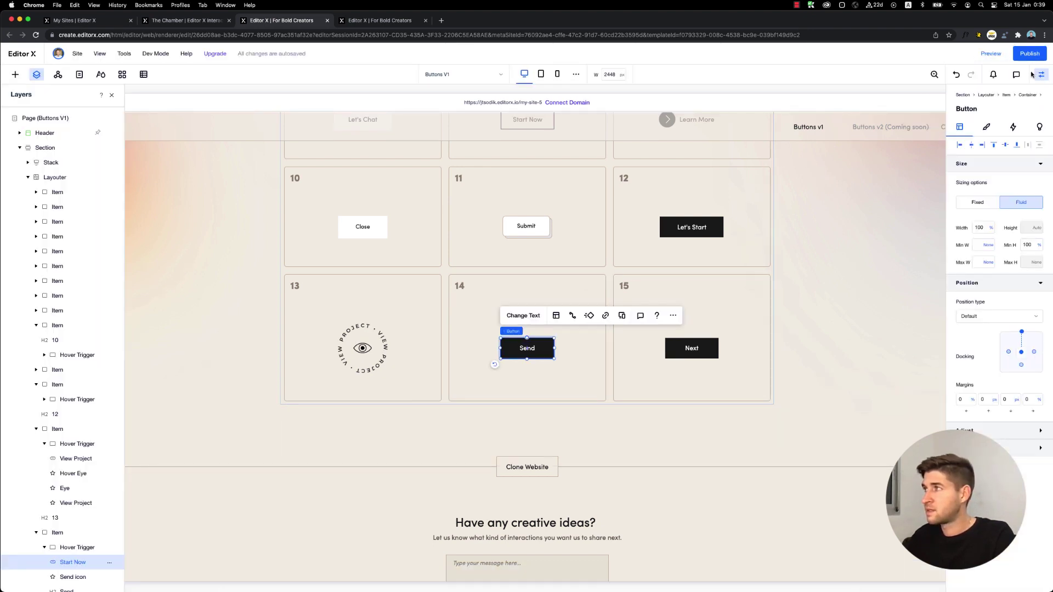
- Check the button's Design text font size of 0 px, then hide the properties panel
click(987, 127)
click(957, 243)
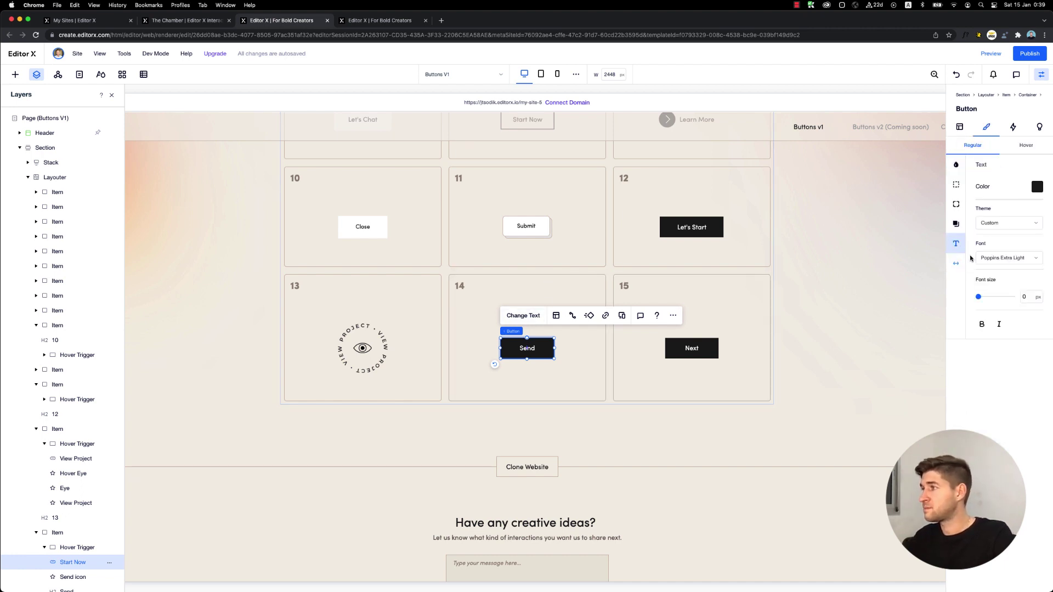
click(1024, 297)
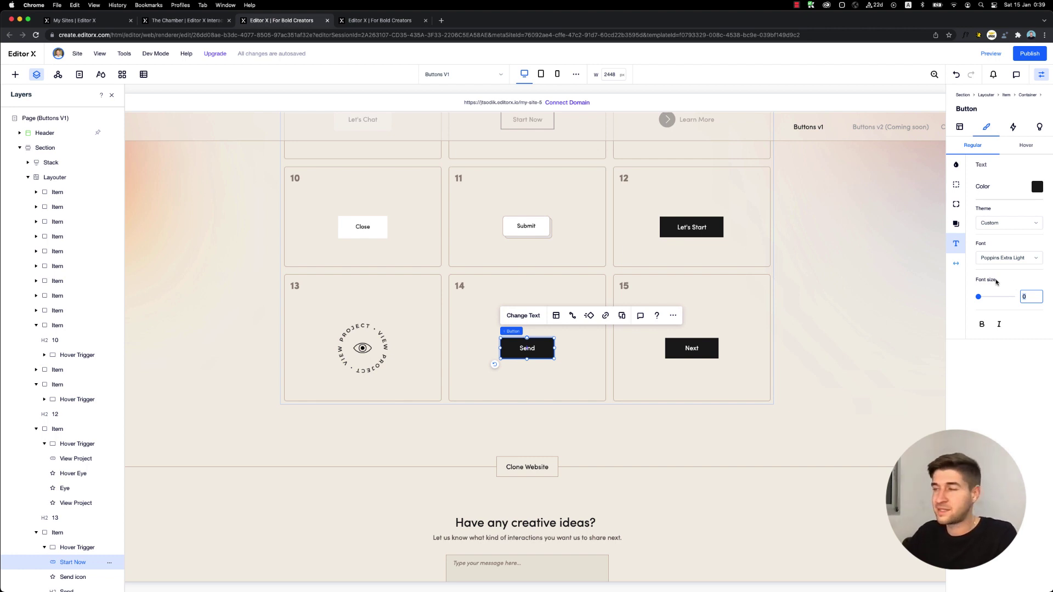
click(1041, 74)
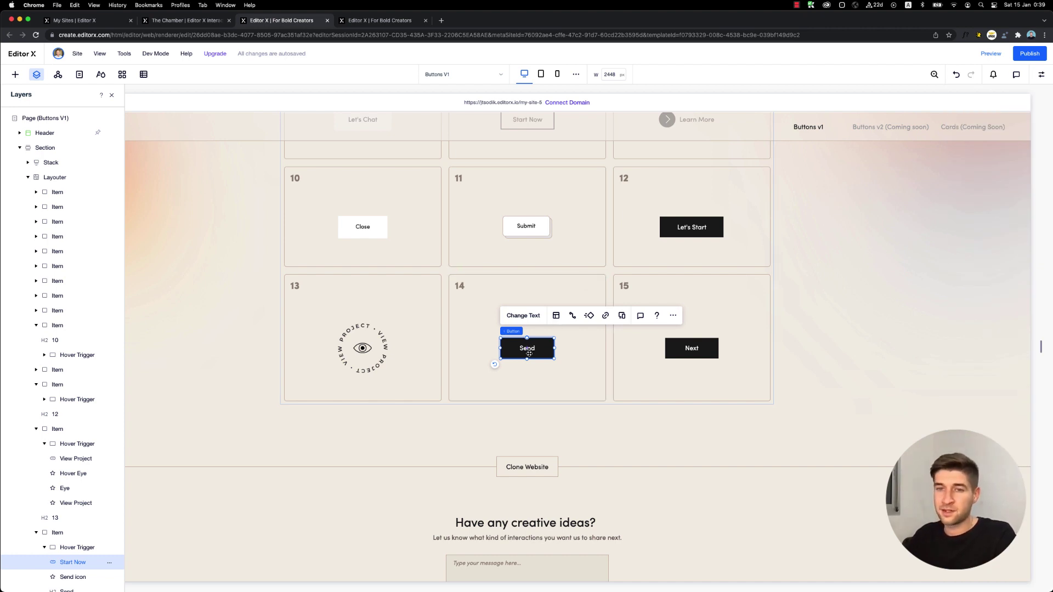
- Open the Send Hover Trigger container's layout settings: 130 × 50 px, overflow hidden
scroll(71, 472, down, 4)
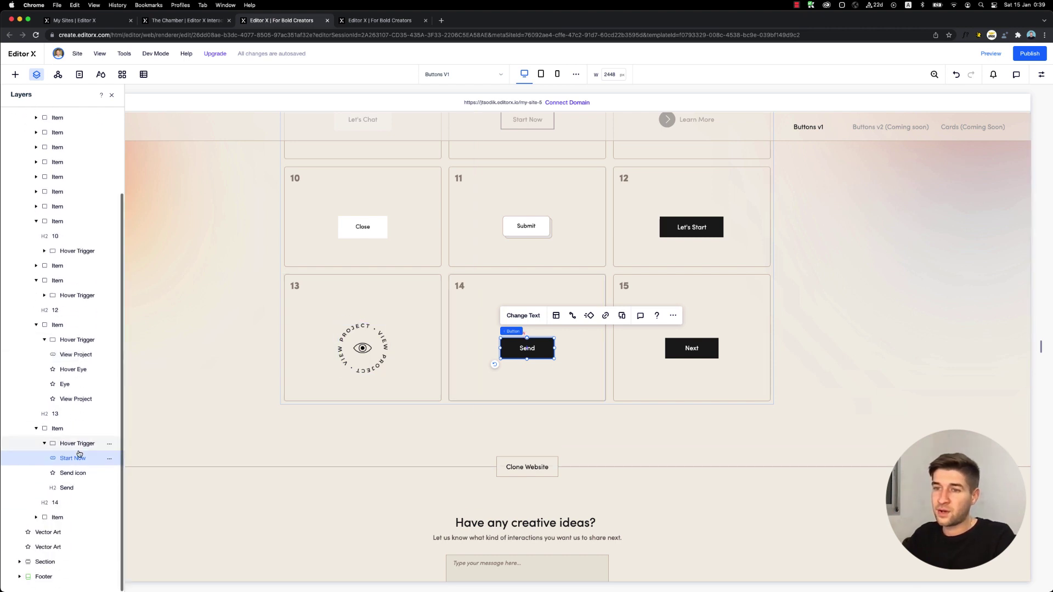
click(71, 475)
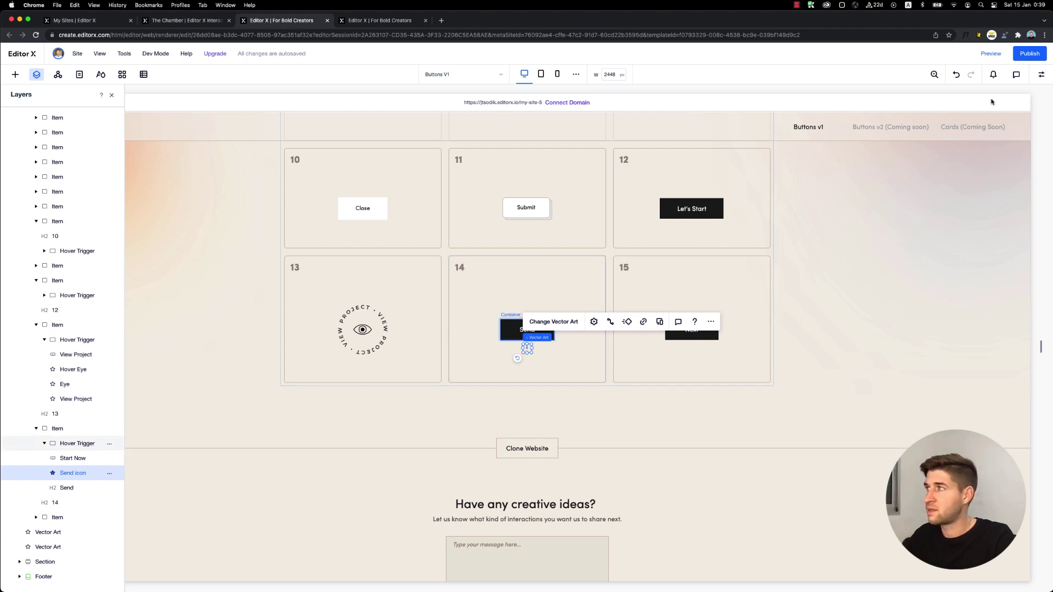
click(76, 443)
click(1041, 76)
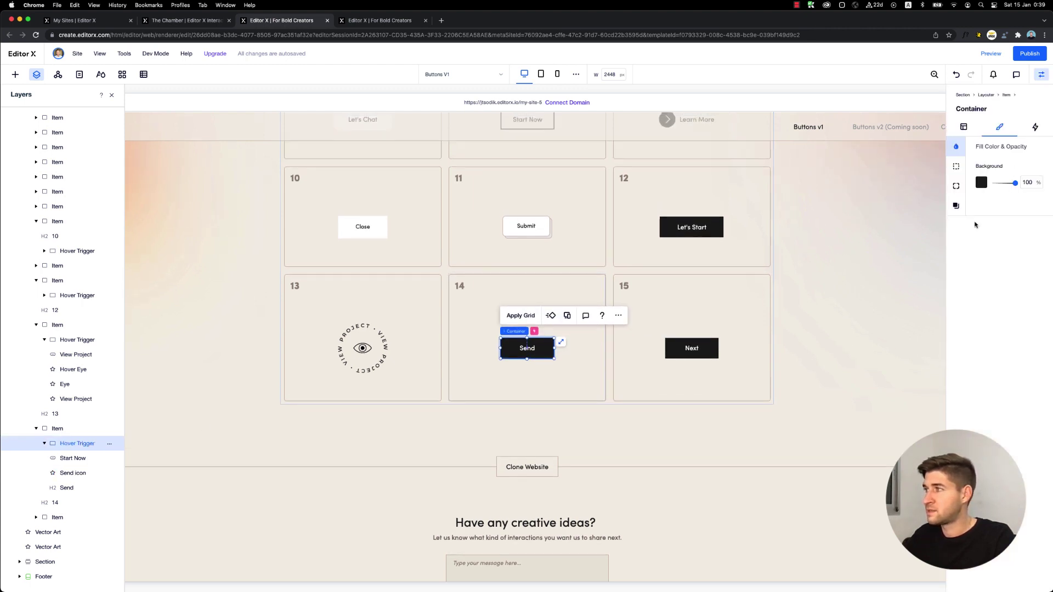
click(969, 127)
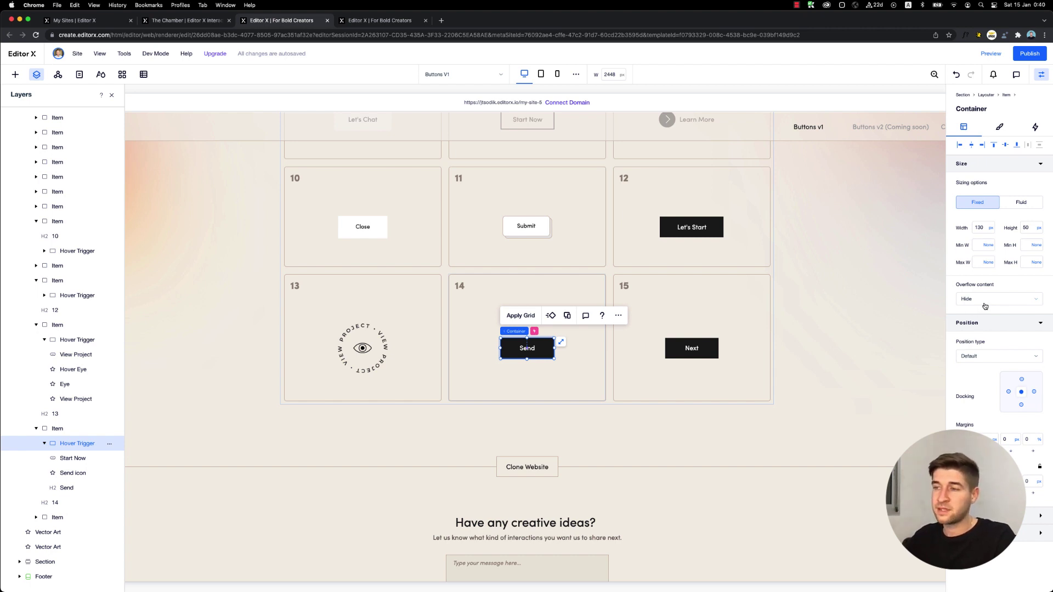
- Dock the Send icon to the bottom, then reselect the Send text and hover container
click(70, 475)
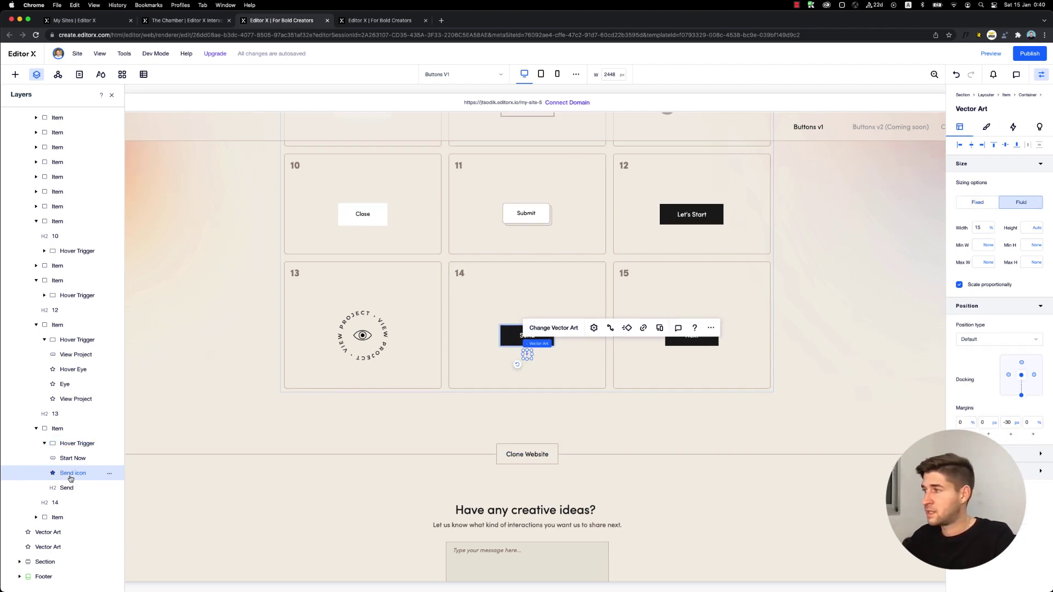
click(1022, 397)
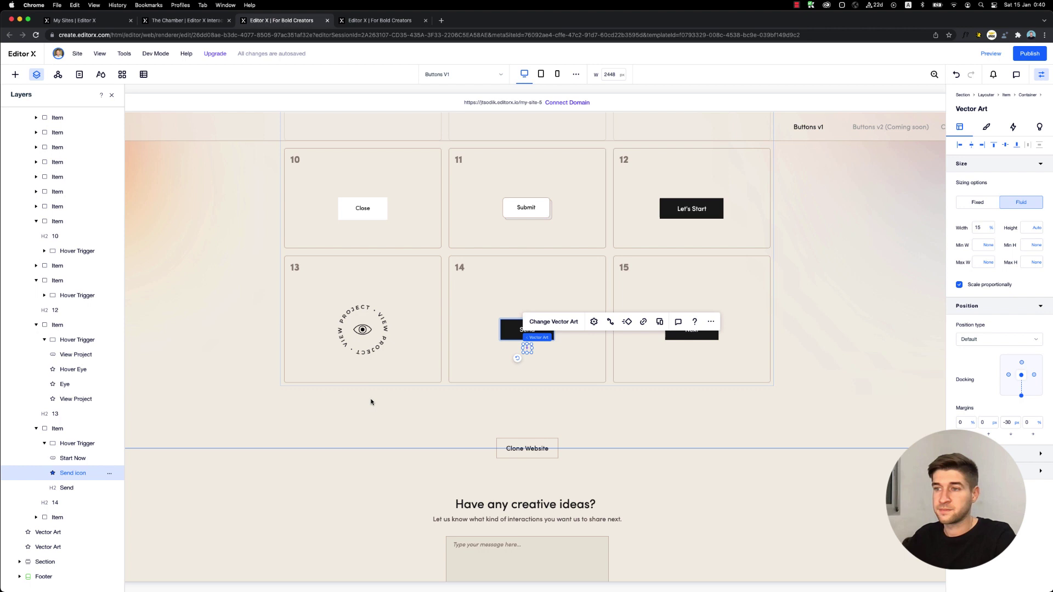
click(63, 490)
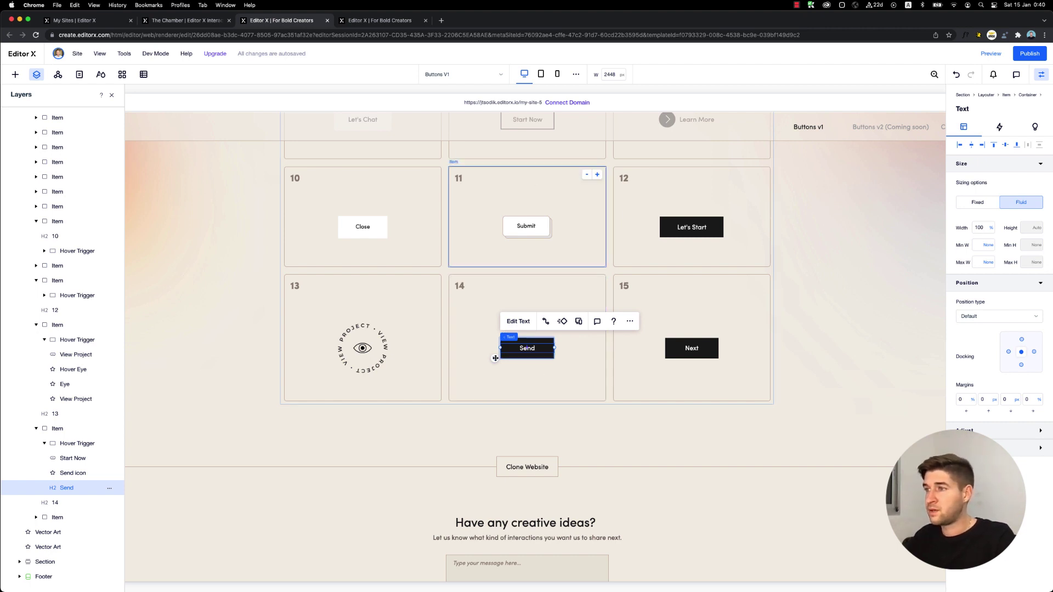
click(77, 448)
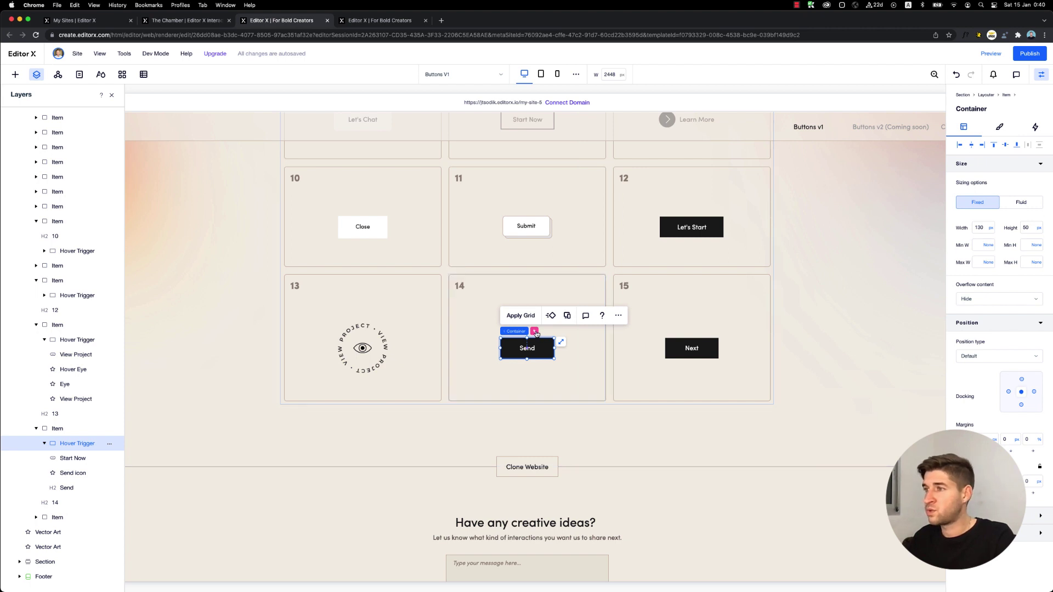
- Open the Send container's custom hover interaction to show its timings: Send icon 0.0–0.3 s, Send text 0.0–0.4 s
click(1035, 127)
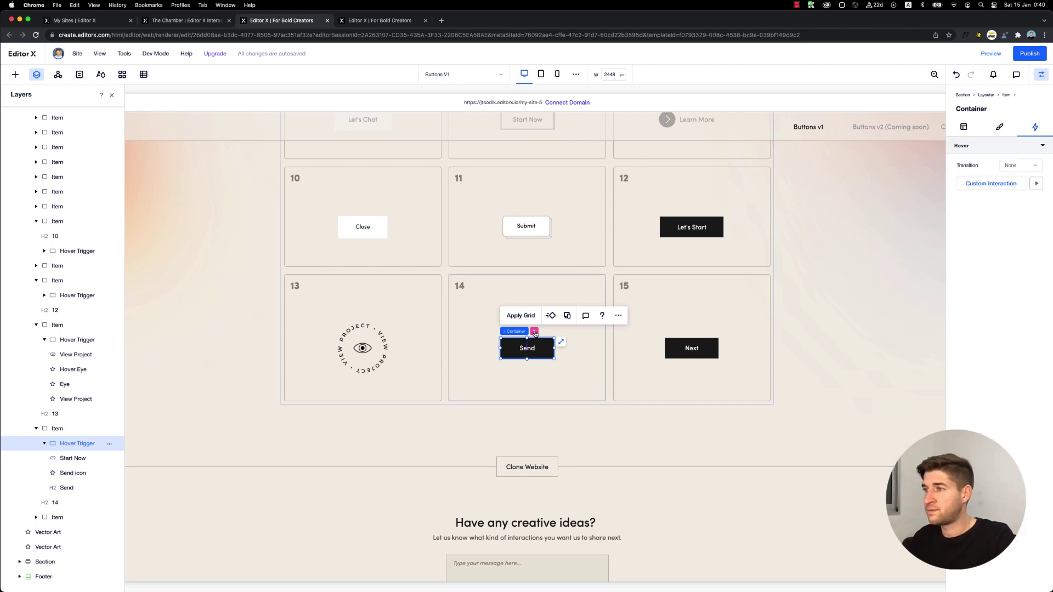
click(985, 184)
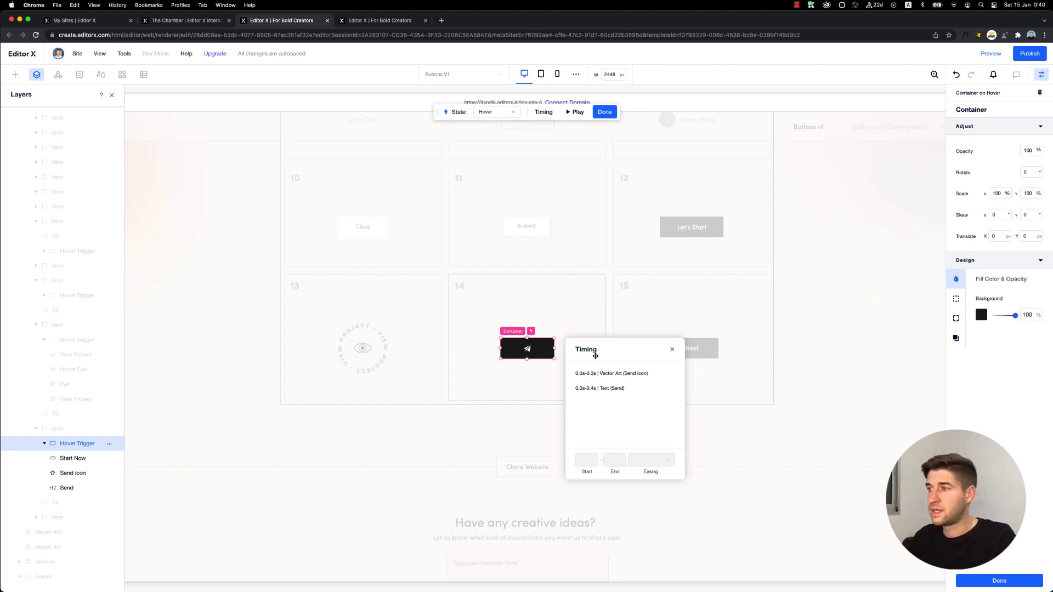
drag(595, 356, 615, 293)
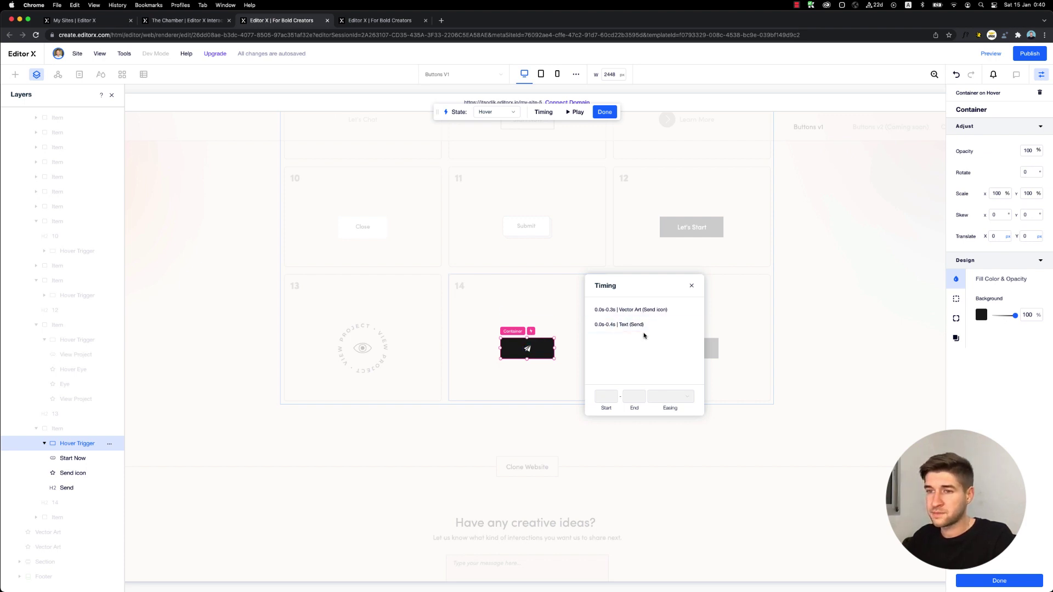
click(497, 116)
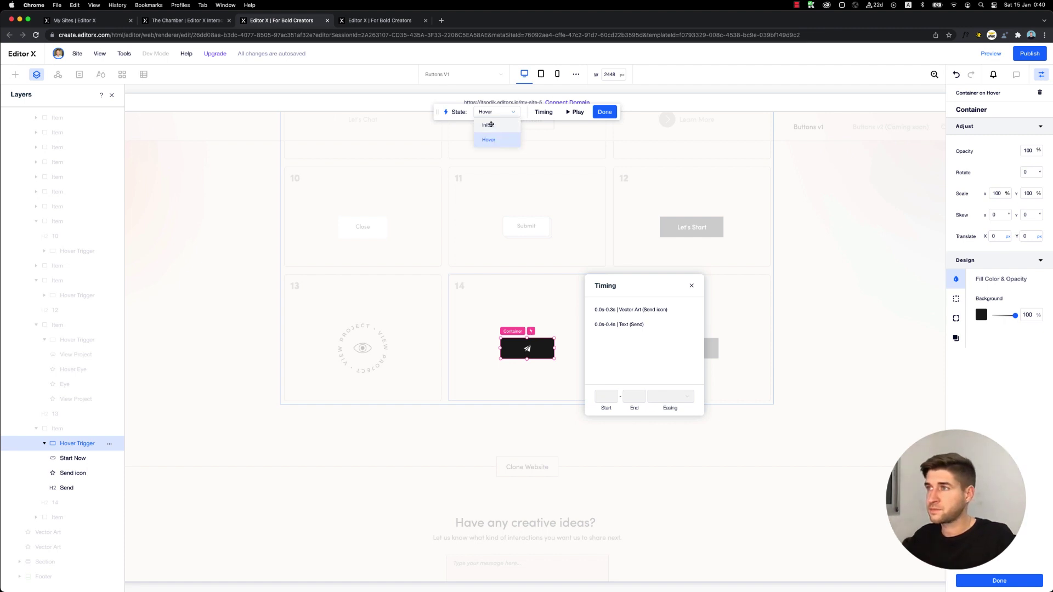
- Switch to the Initial state and inspect the Send icon's 100% by 250% scale over 0–0.3 s
click(487, 125)
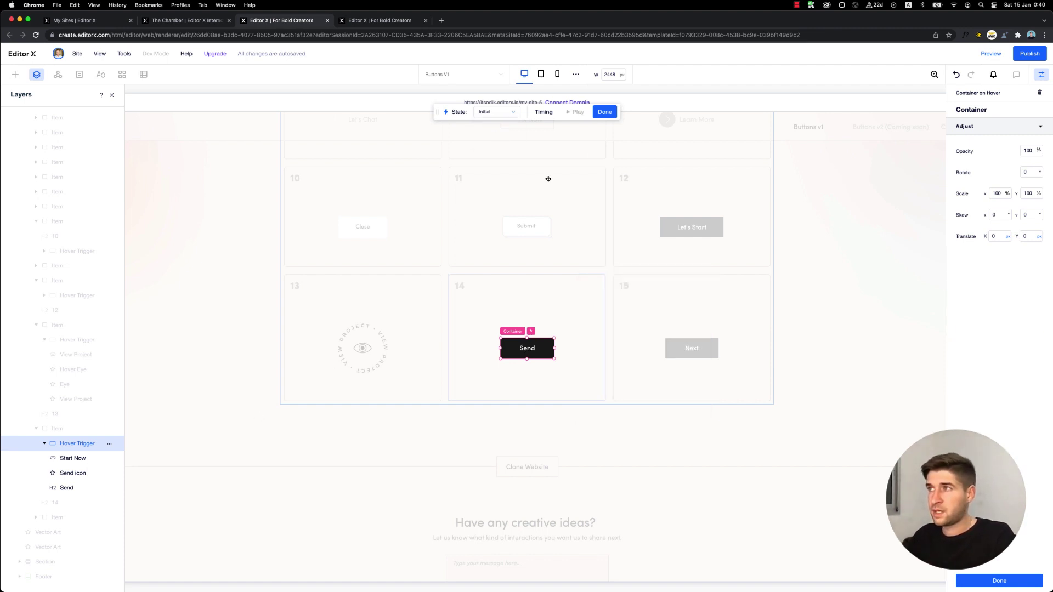
click(544, 113)
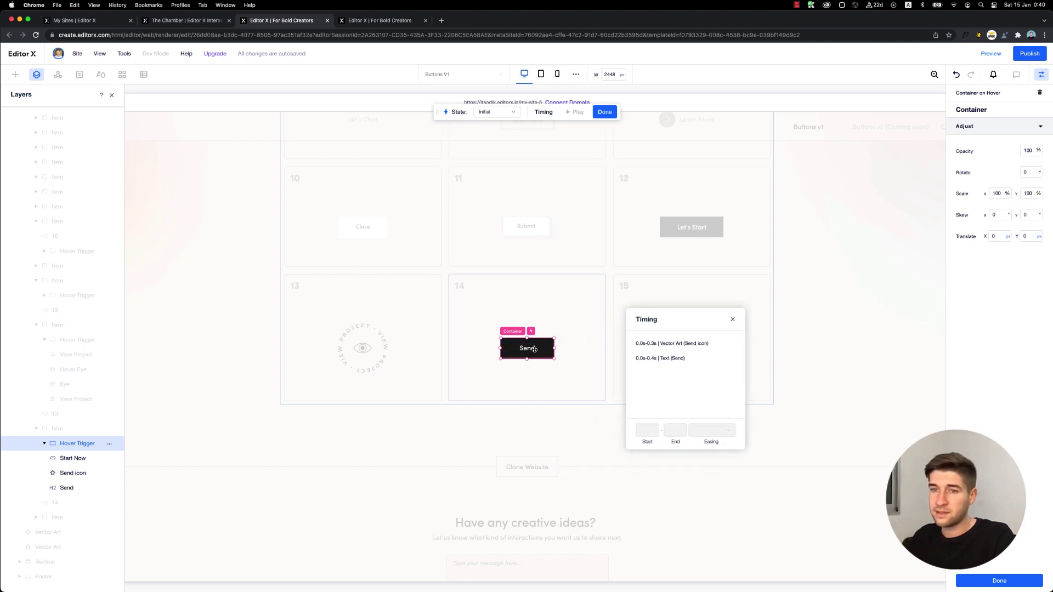
click(69, 477)
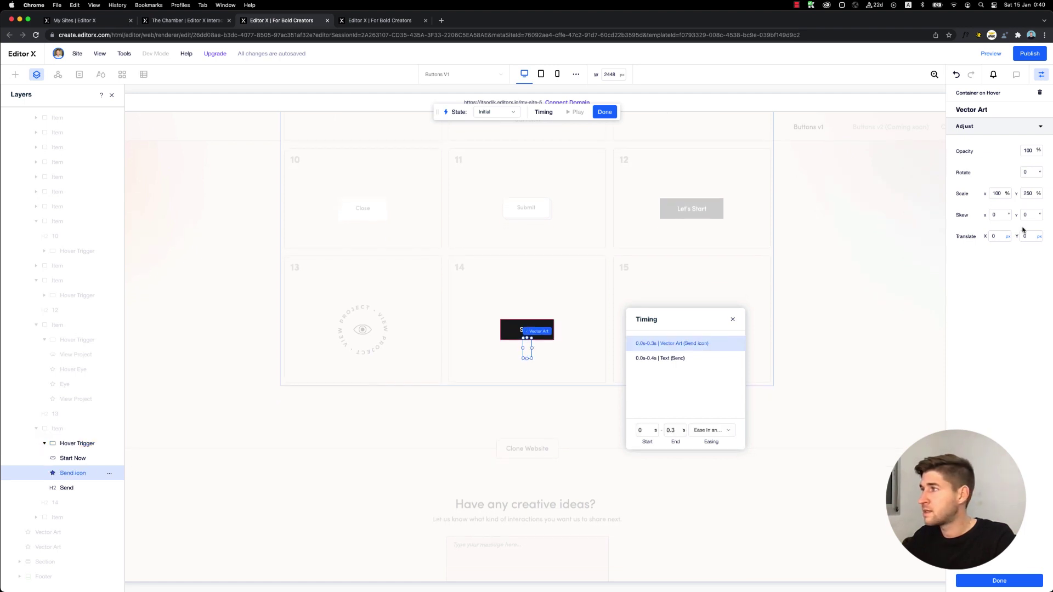
click(1028, 196)
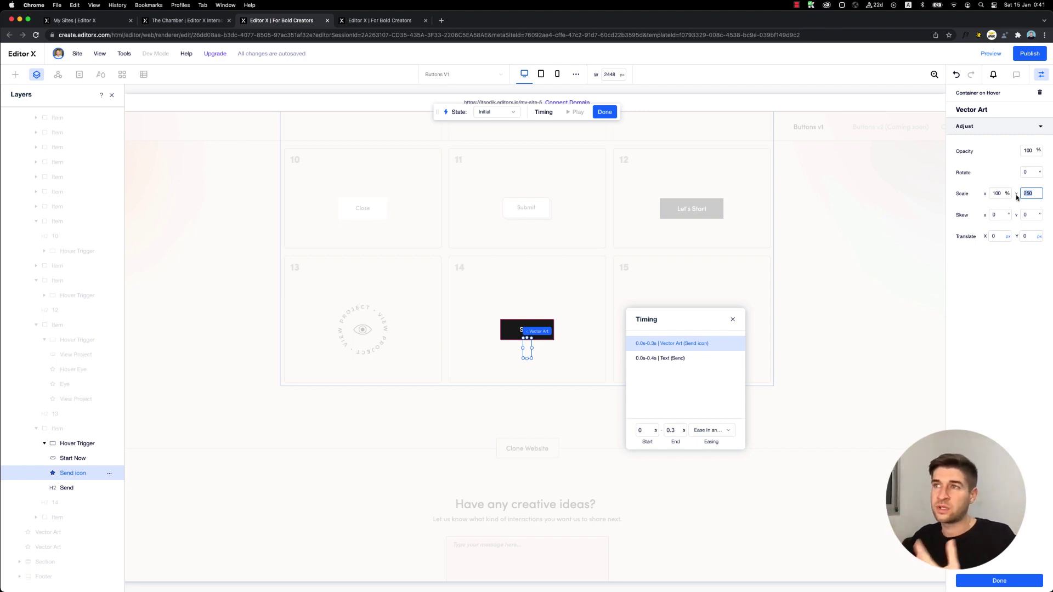
- Watch card 14's Send hover animation on the live Chamber site, then return to Editor X
click(187, 21)
scroll(329, 296, down, 10)
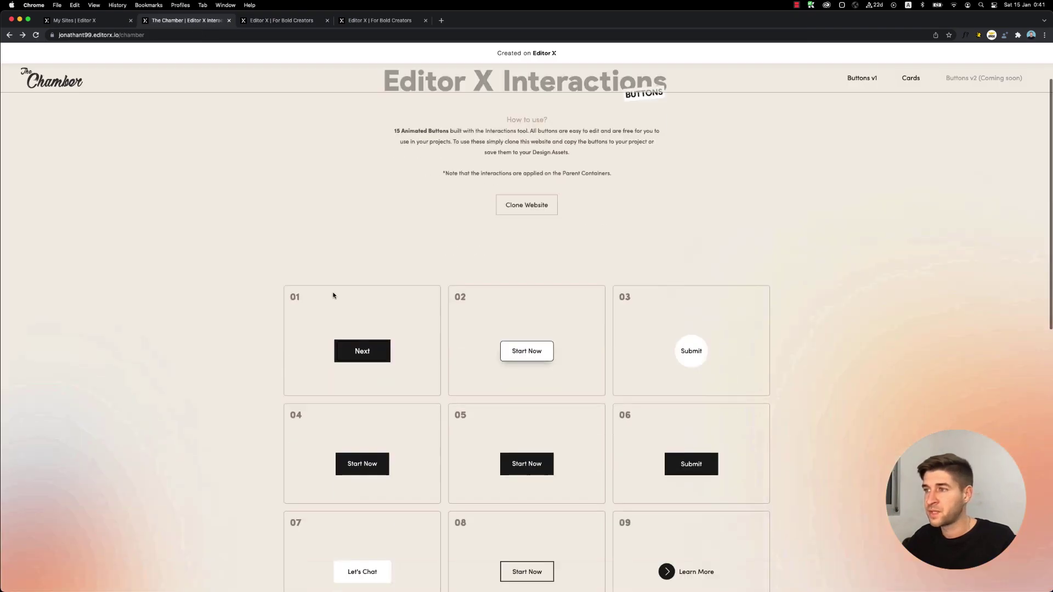
scroll(327, 301, down, 1)
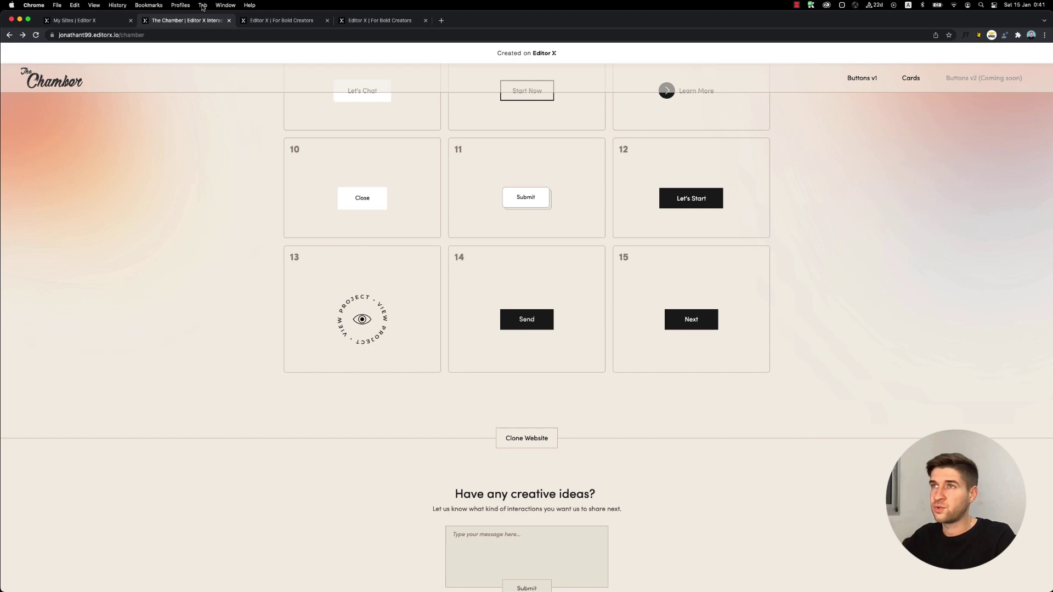
click(268, 20)
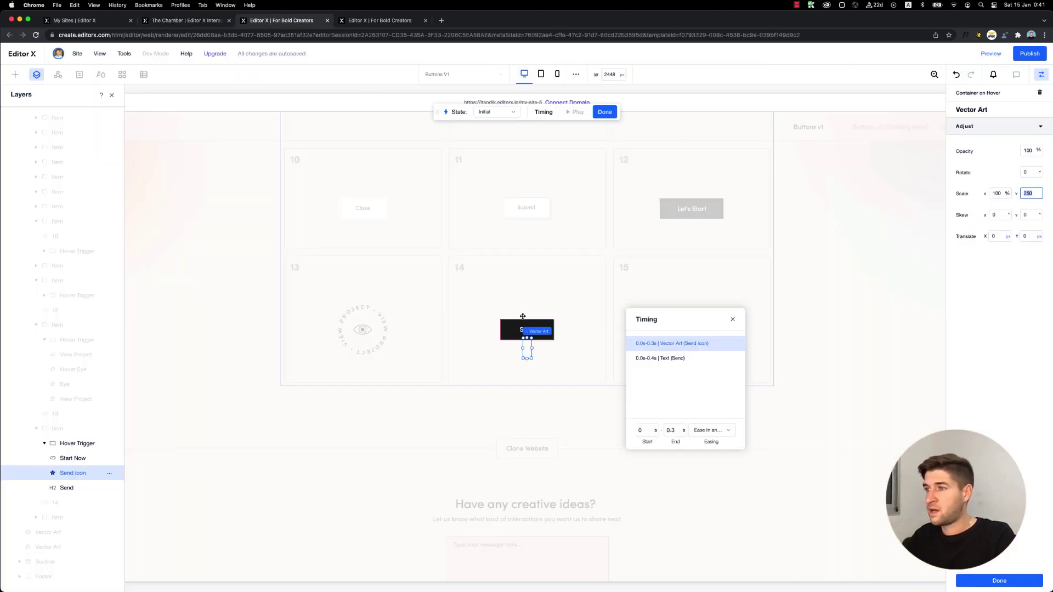
- In the Hover state, give the Send text Scale Y 200% and Translate Y -50 px
click(67, 488)
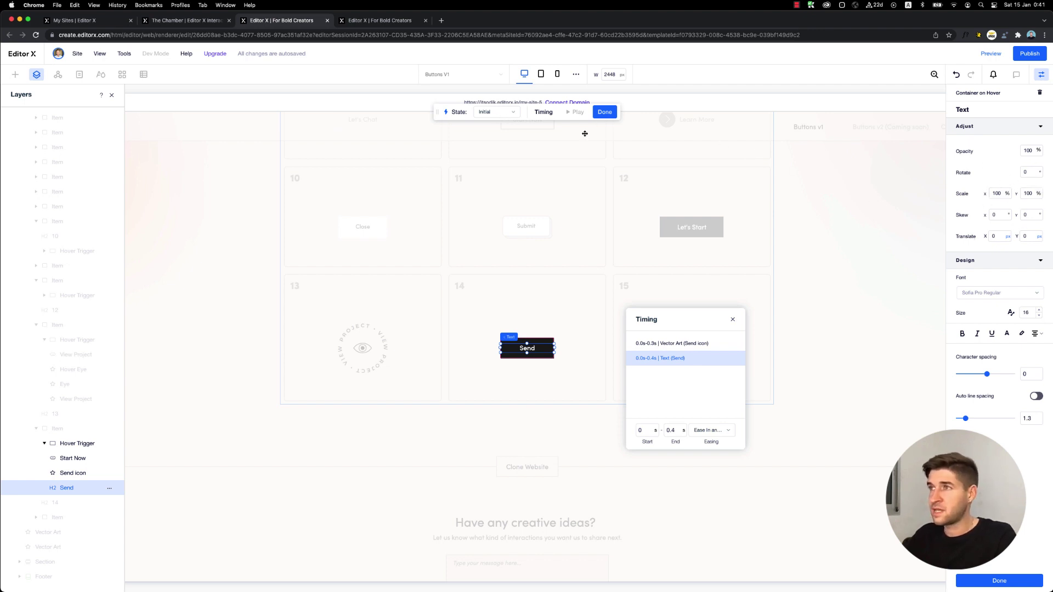
click(505, 115)
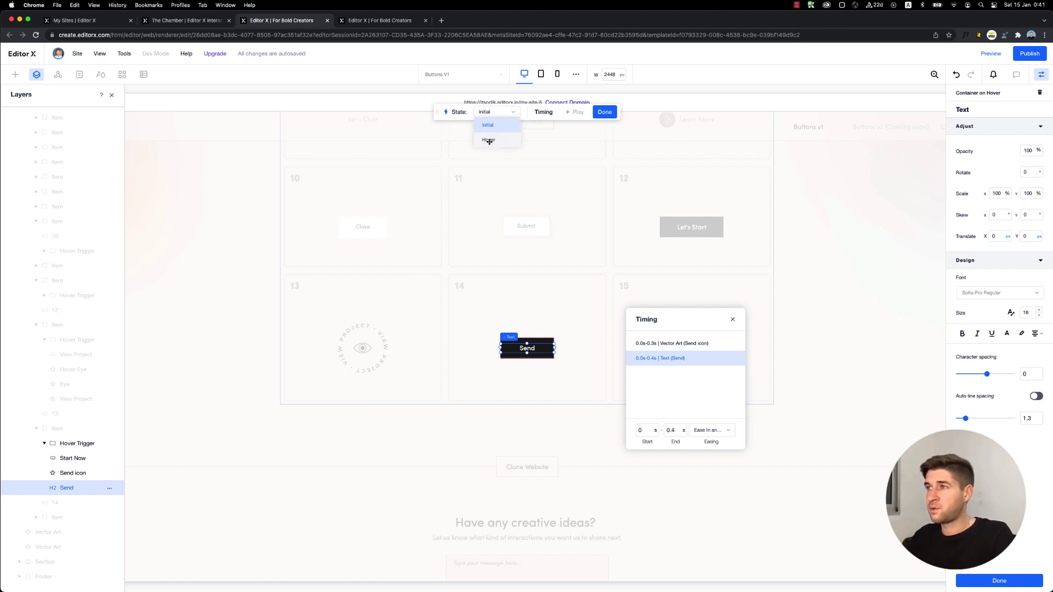
click(489, 141)
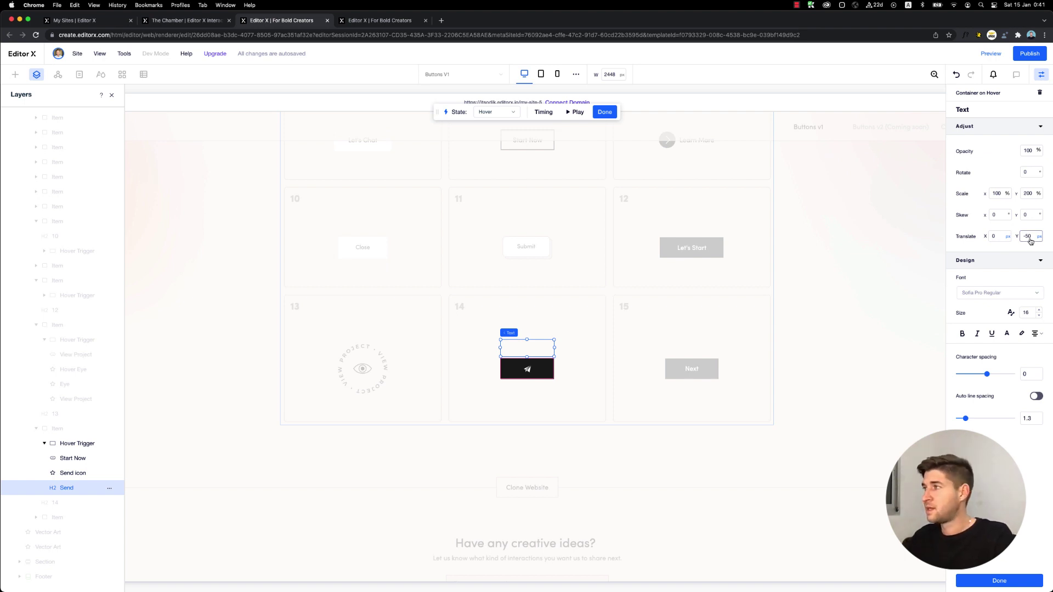
click(1027, 199)
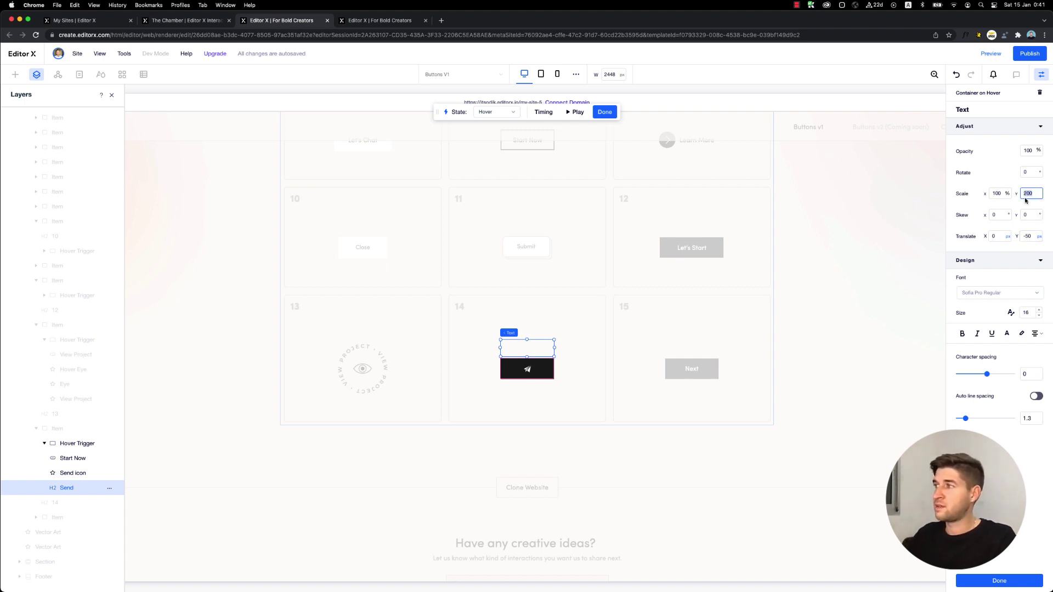
key(Return)
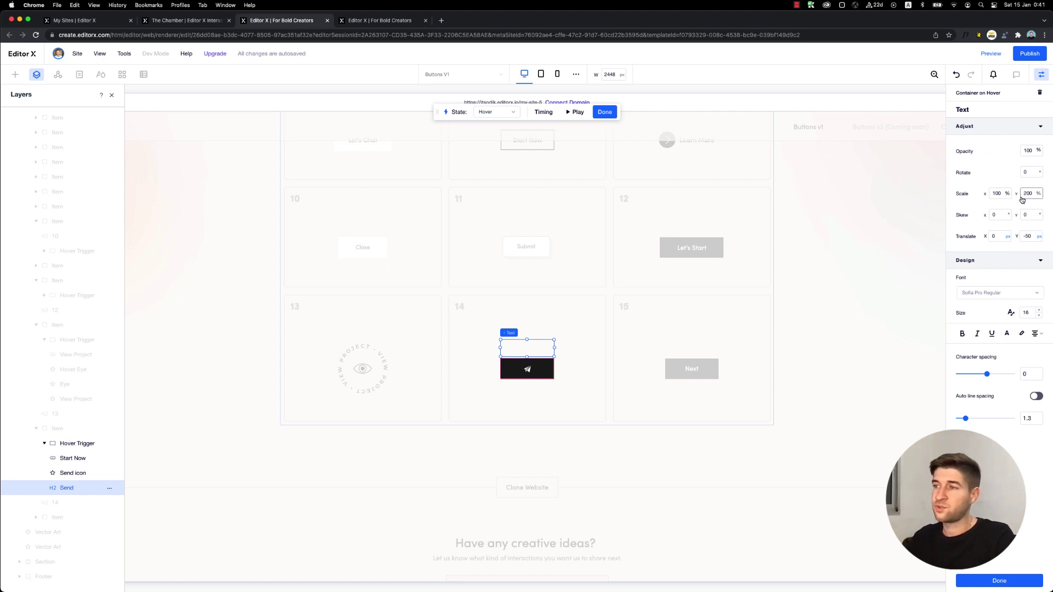
- Set the Send icon's hover scale to 100% by 100% and play the hover animation
click(82, 475)
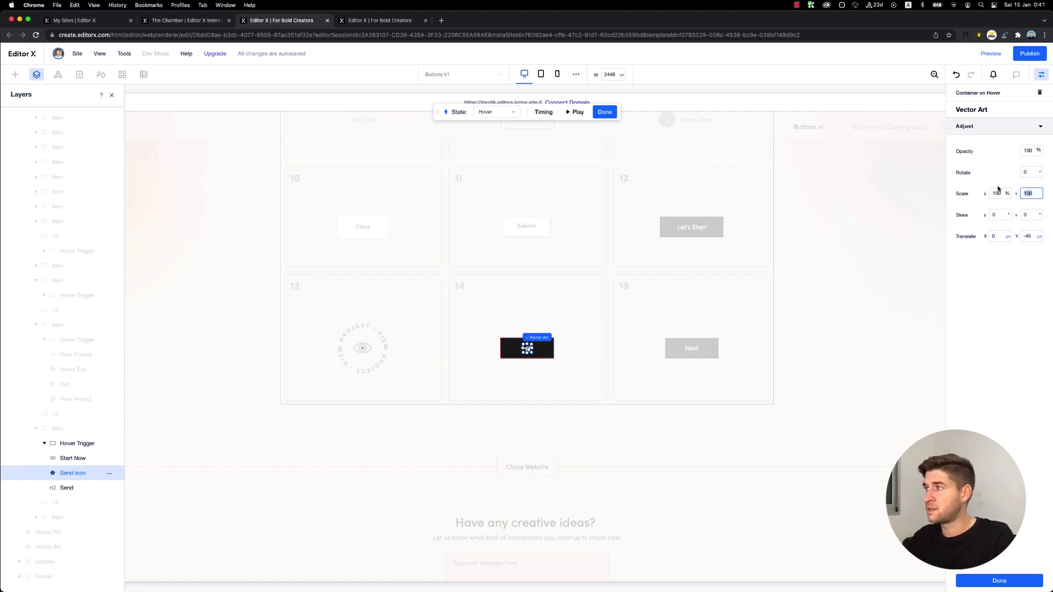
click(1018, 197)
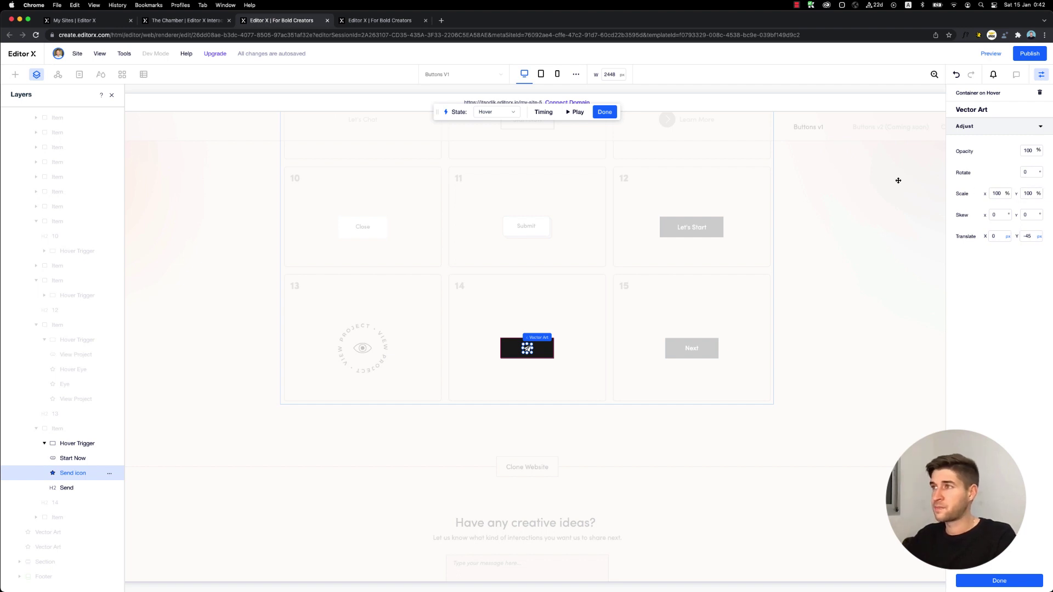
click(578, 113)
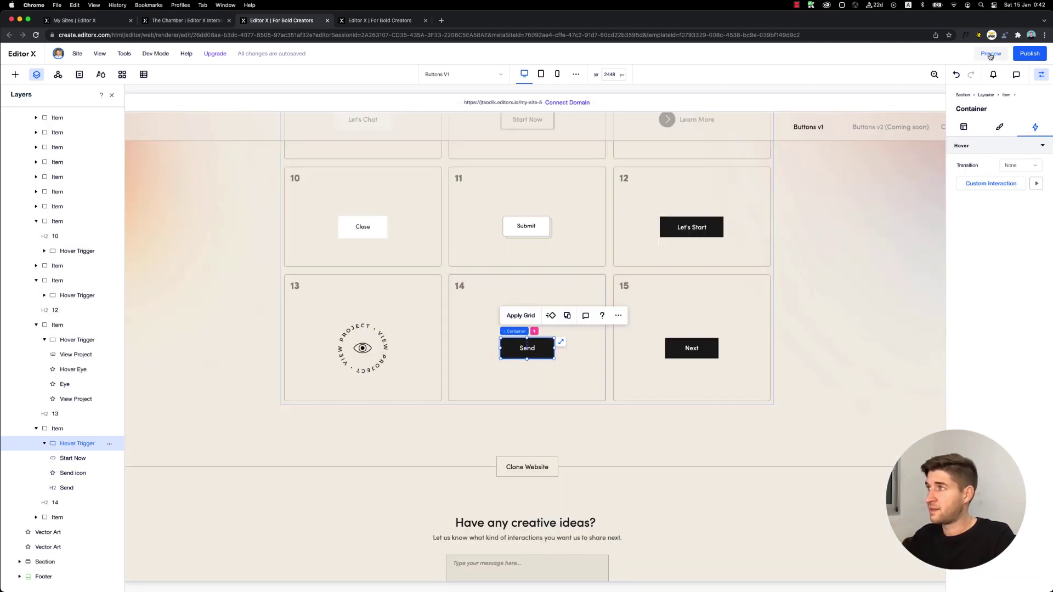
- Preview the site and test the Next, Close, Let's Chat and Submit button hover animations
click(991, 54)
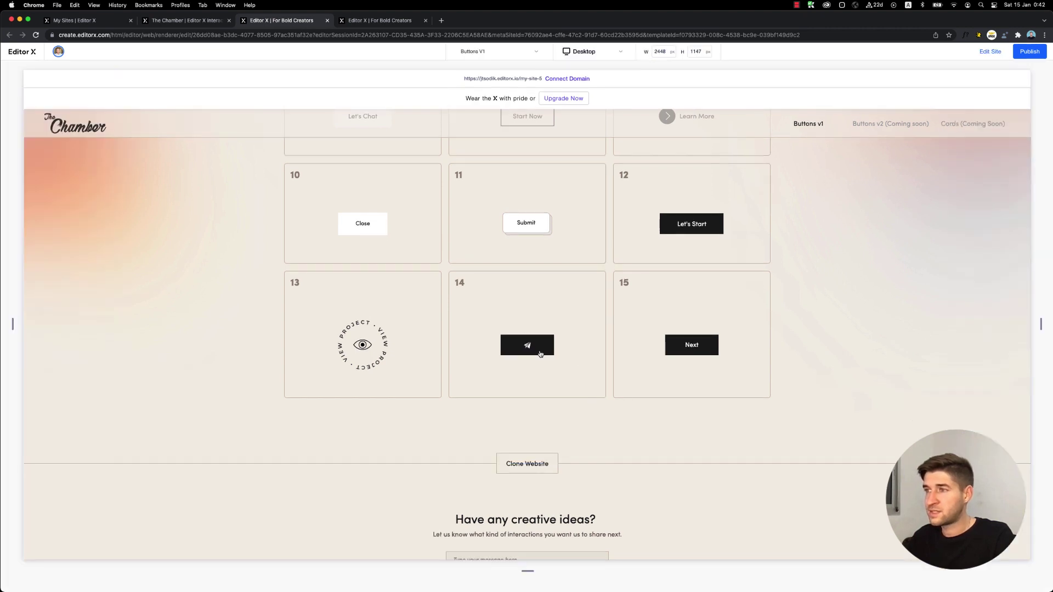
scroll(576, 348, up, 1)
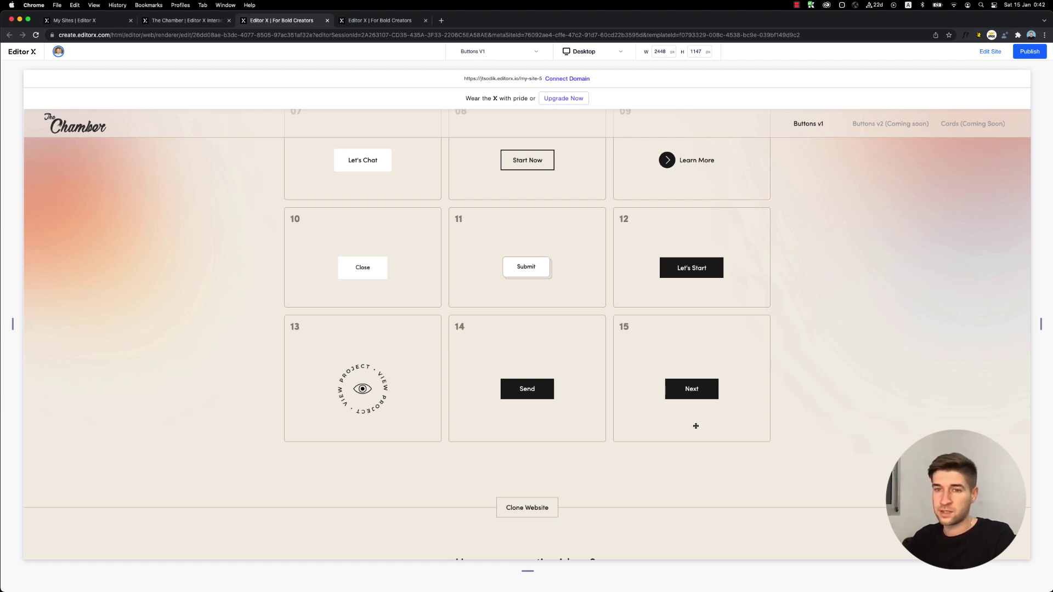
scroll(456, 446, up, 2)
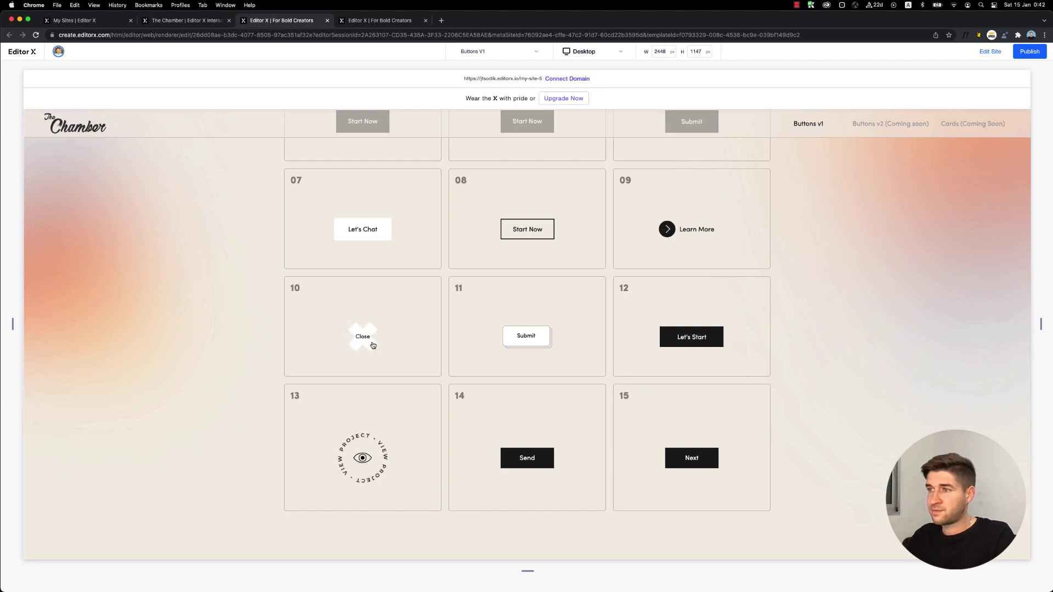
scroll(515, 343, up, 1)
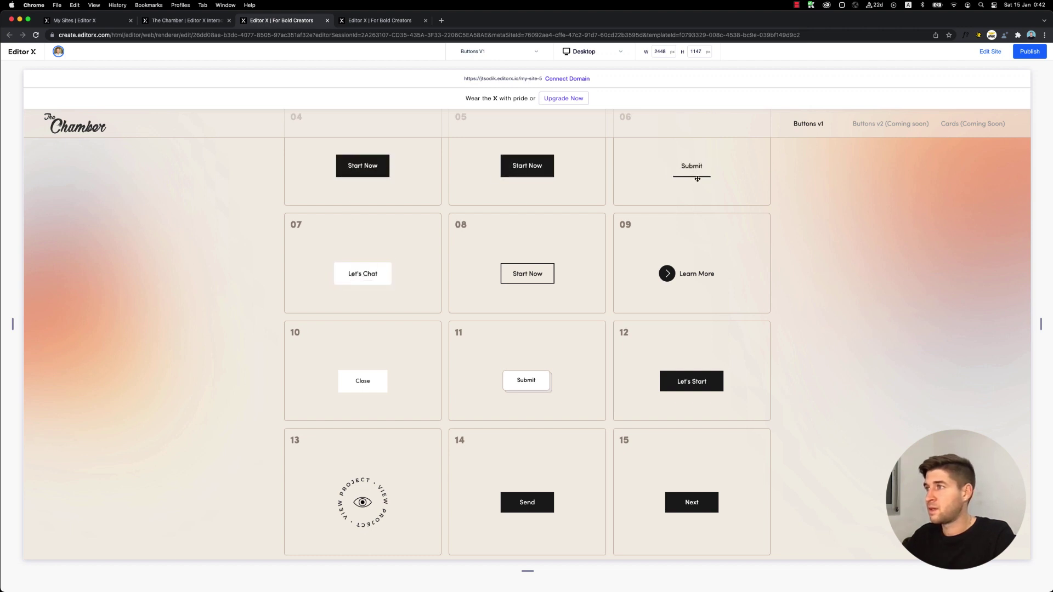
scroll(719, 190, down, 3)
scroll(719, 190, down, 4)
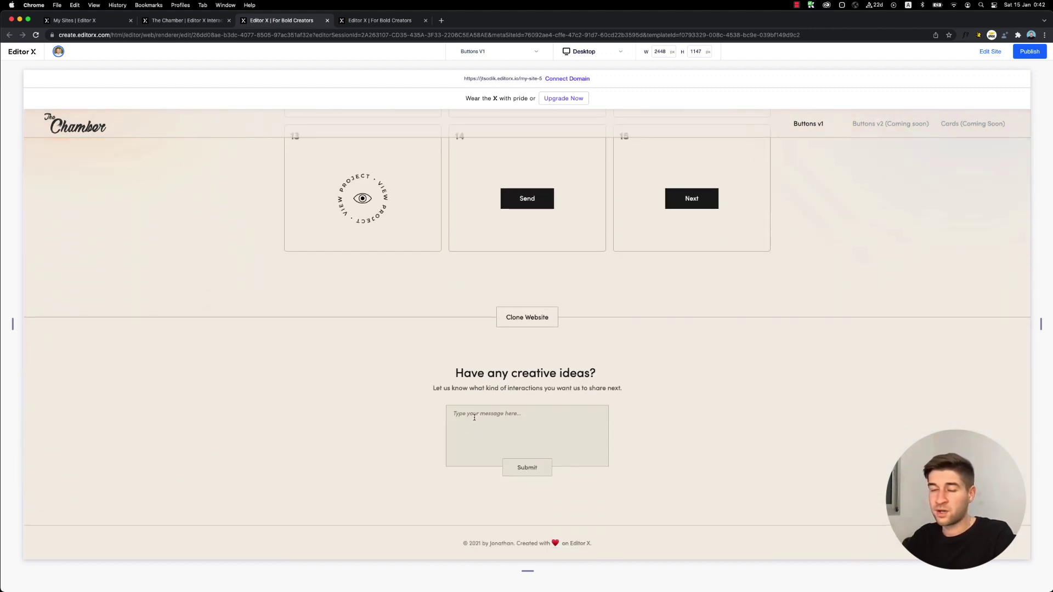
- Return to The Chamber tab and scroll up to the Editor X Interactions title and 15-button grid
click(186, 21)
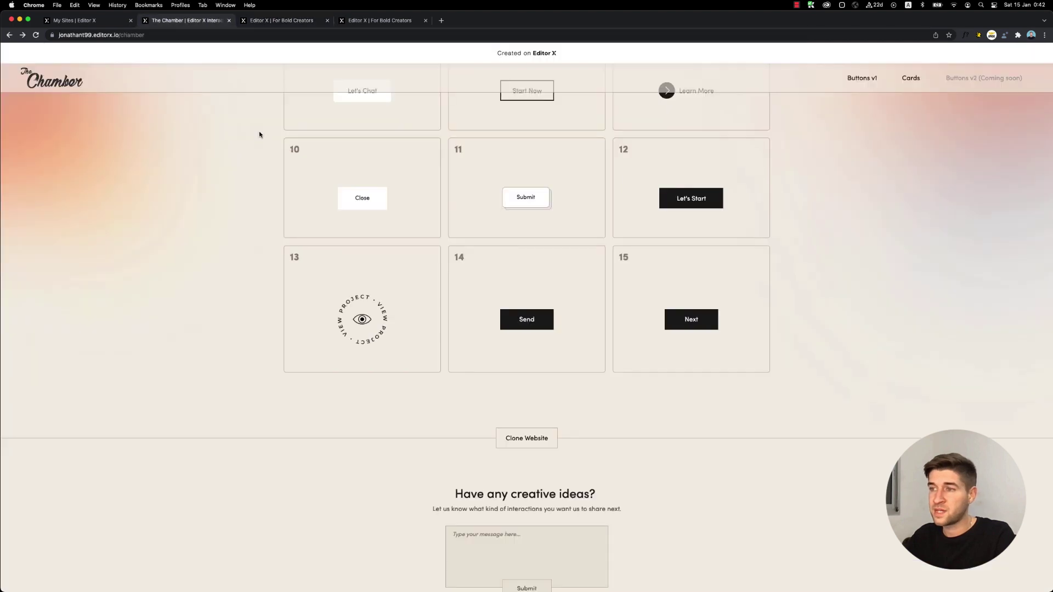
scroll(261, 134, down, 2)
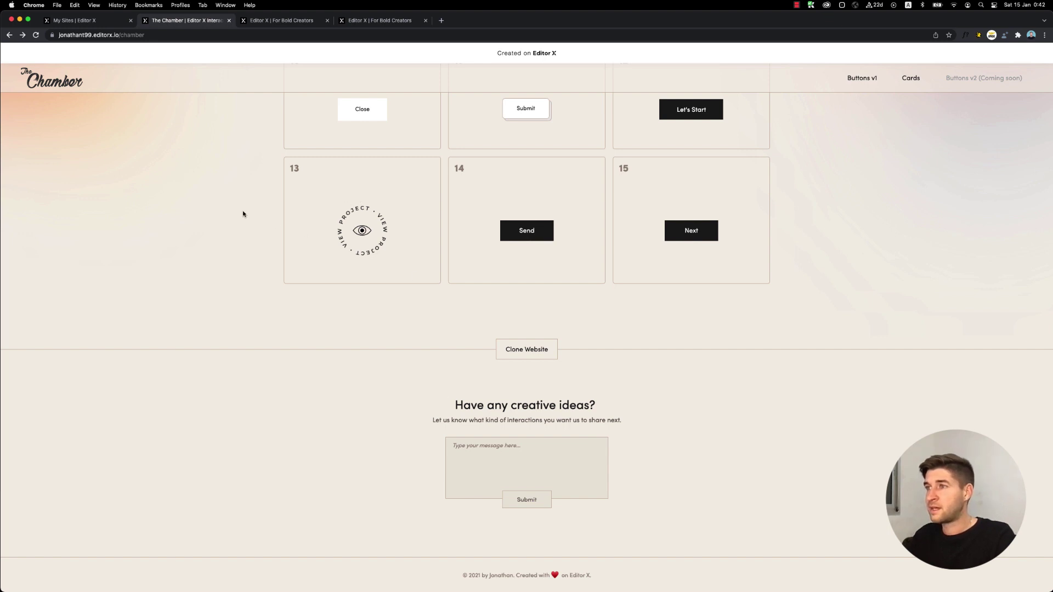
scroll(233, 216, up, 15)
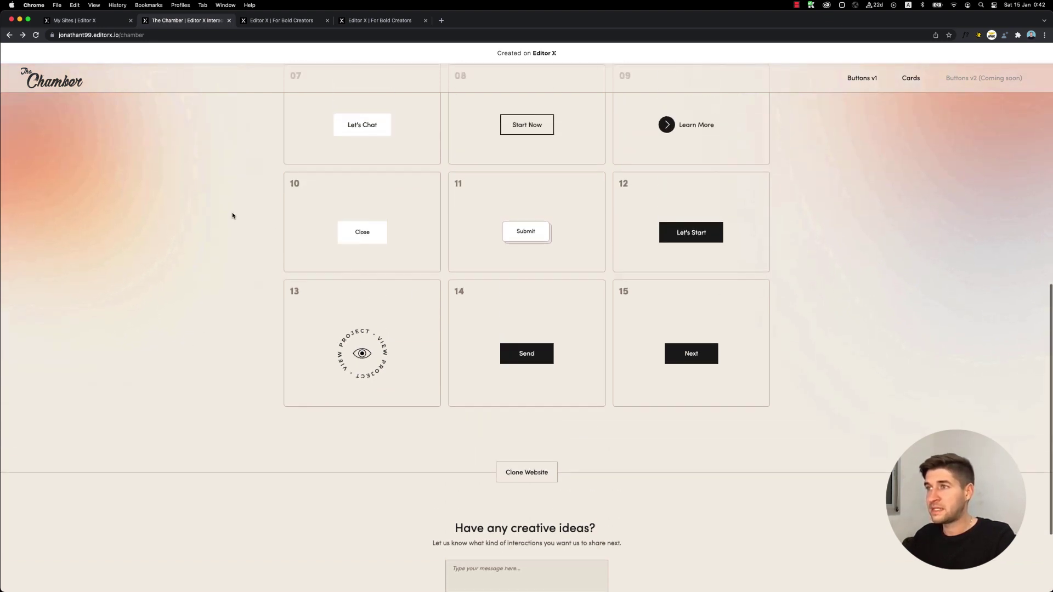
scroll(229, 214, up, 1)
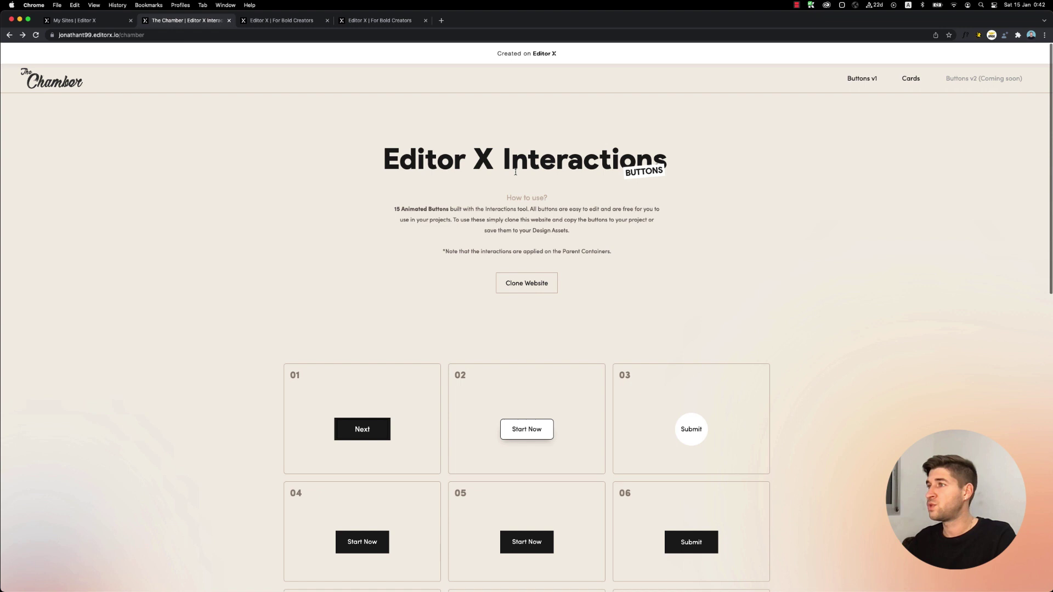
- Go to the Cards page and browse the rows of Explore The Galaxy card animations
click(911, 80)
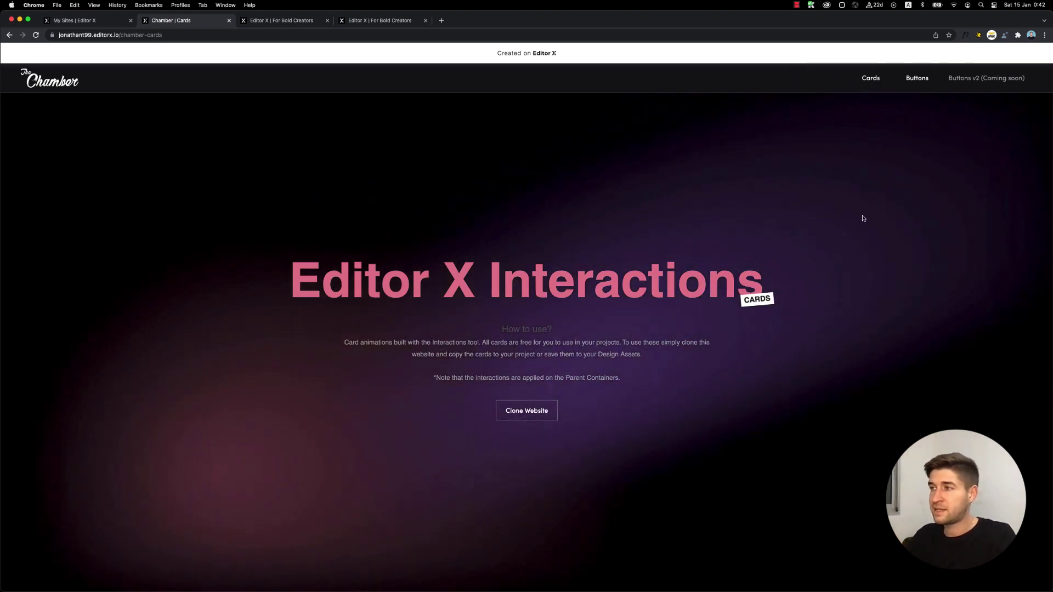
scroll(839, 236, down, 2)
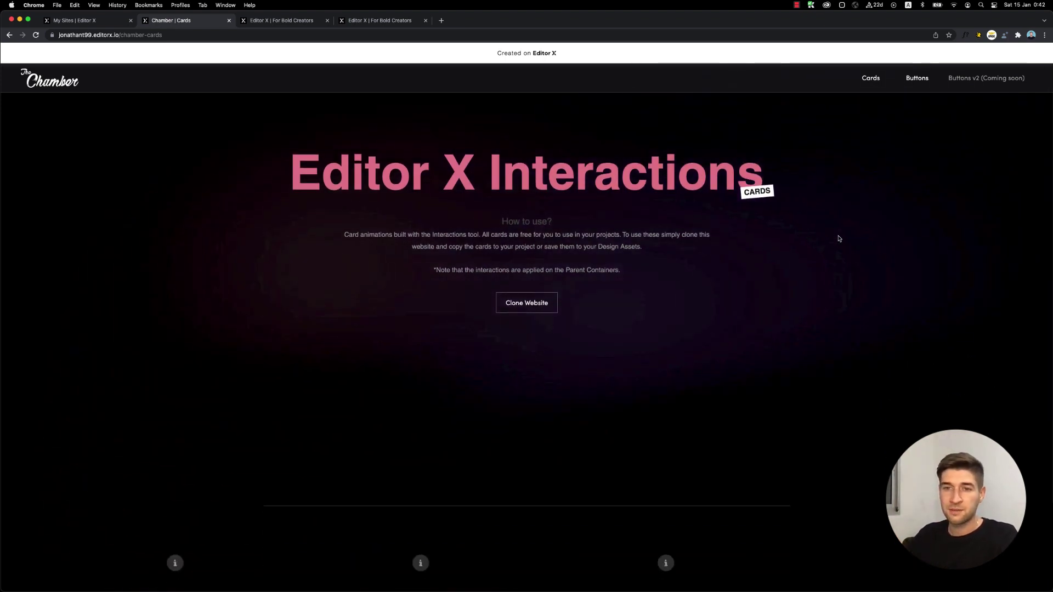
scroll(637, 320, down, 1)
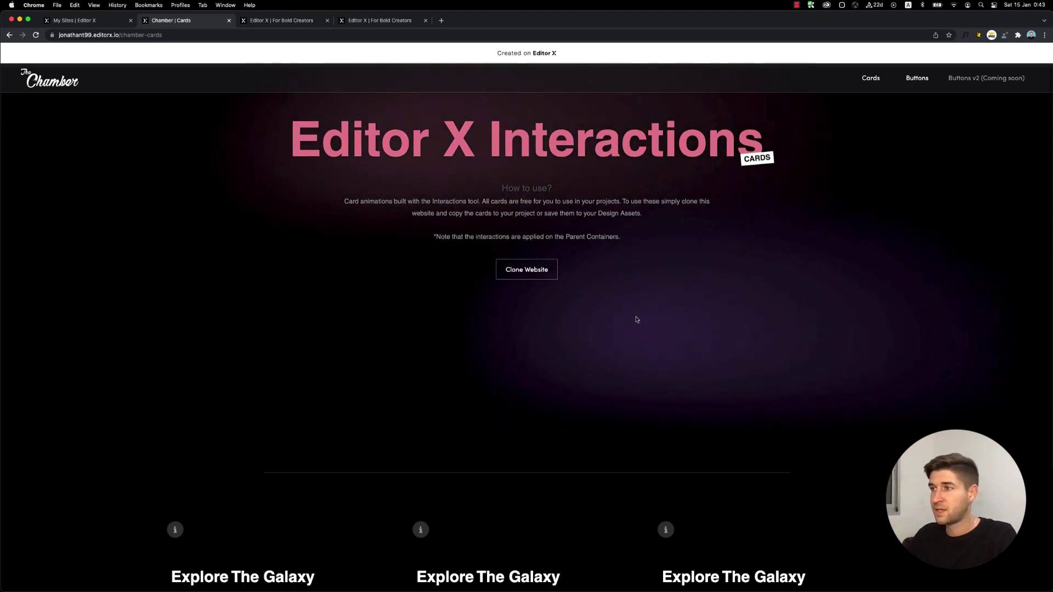
scroll(637, 320, down, 5)
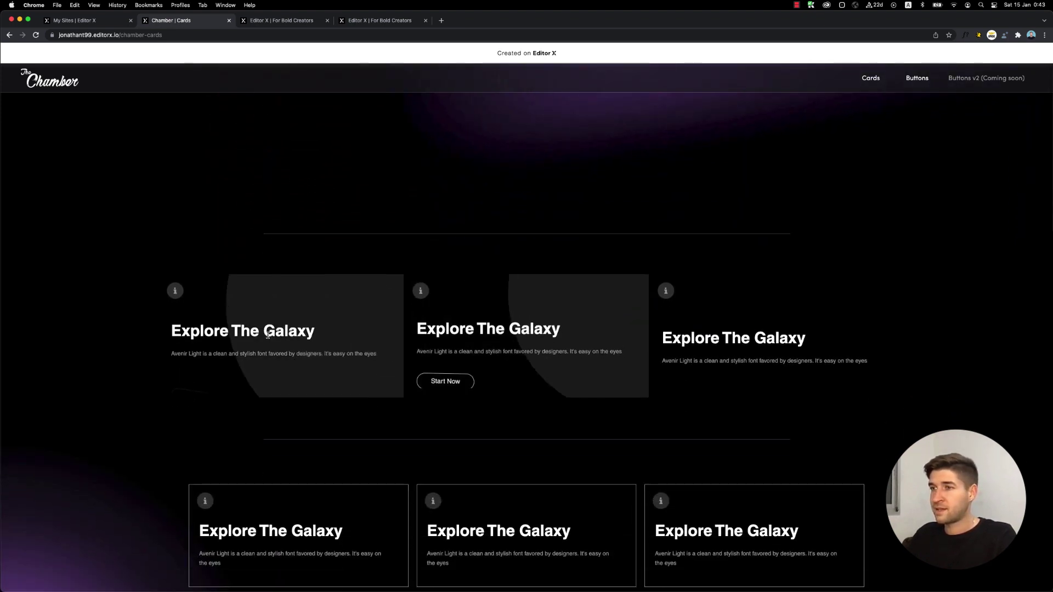
scroll(297, 292, down, 2)
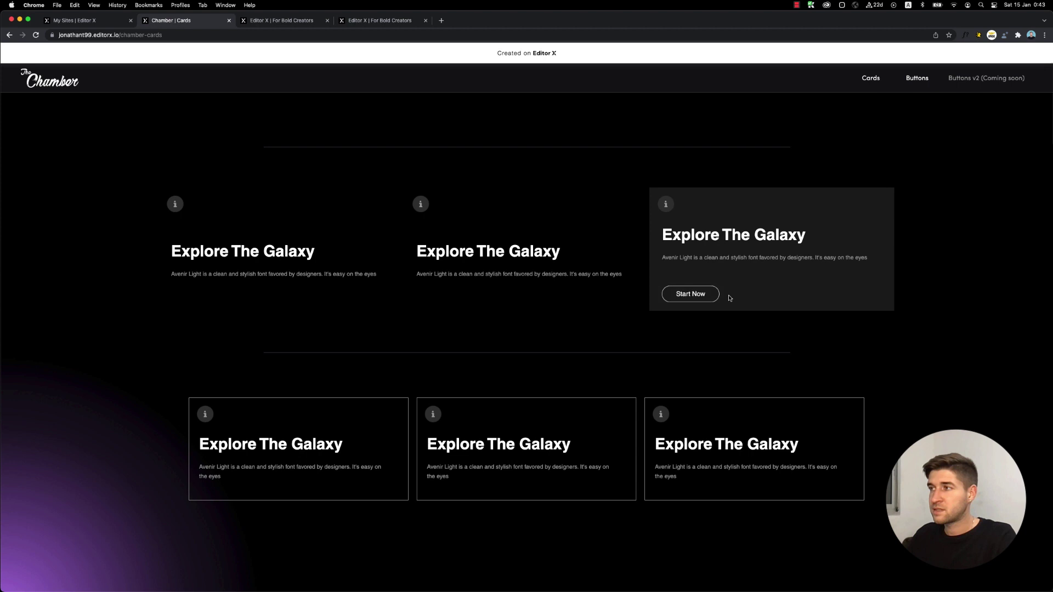
scroll(730, 298, down, 2)
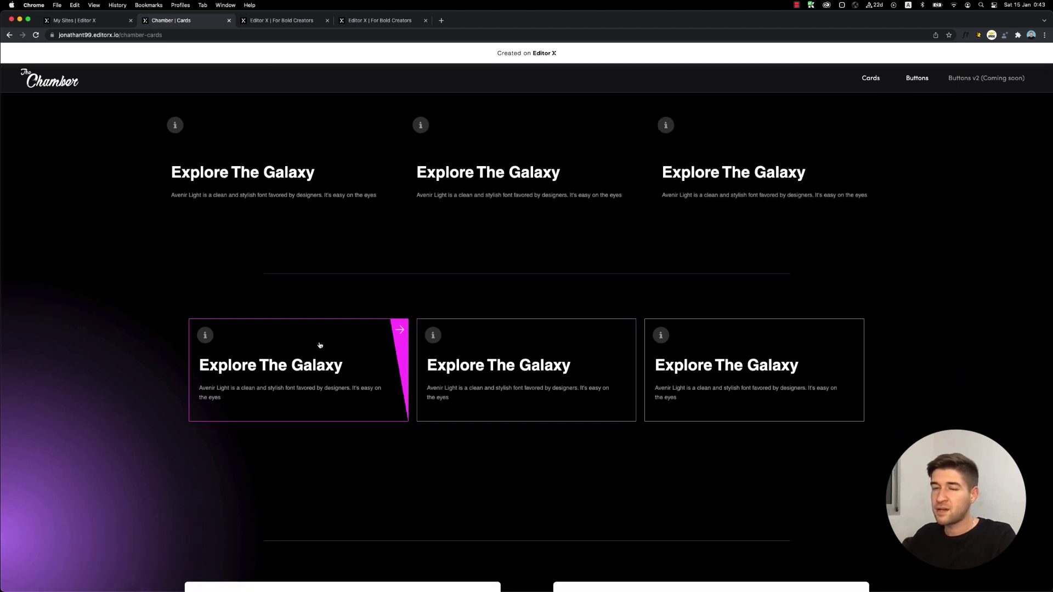
scroll(319, 342, down, 5)
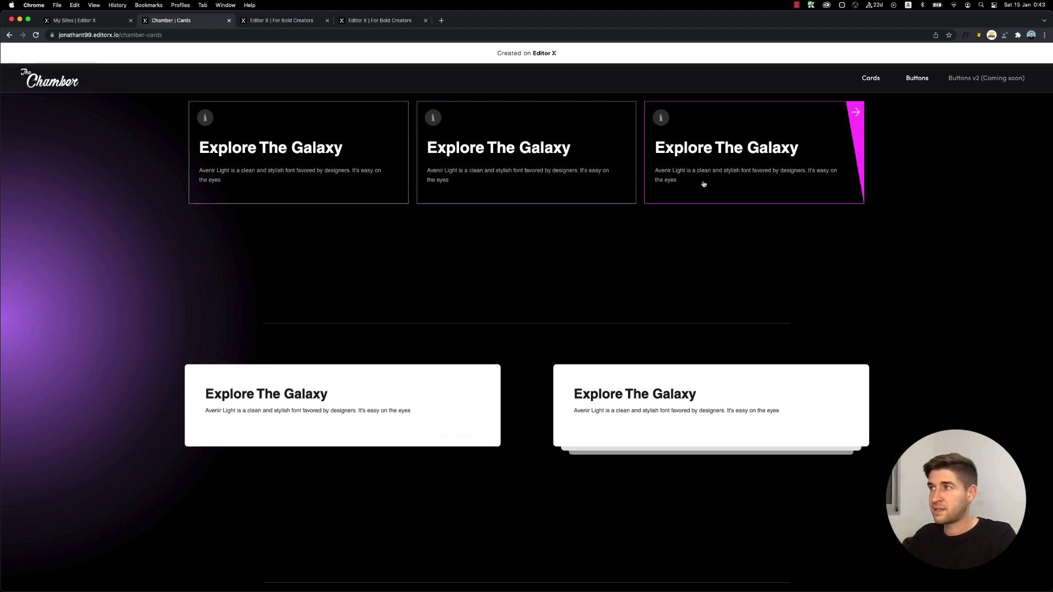
scroll(491, 306, down, 6)
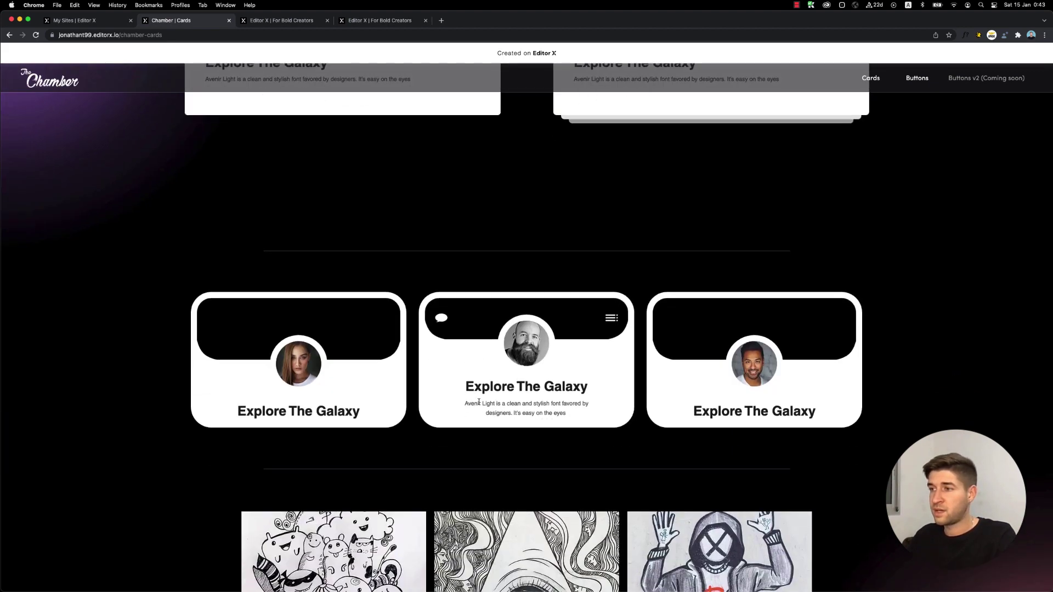
scroll(483, 373, down, 4)
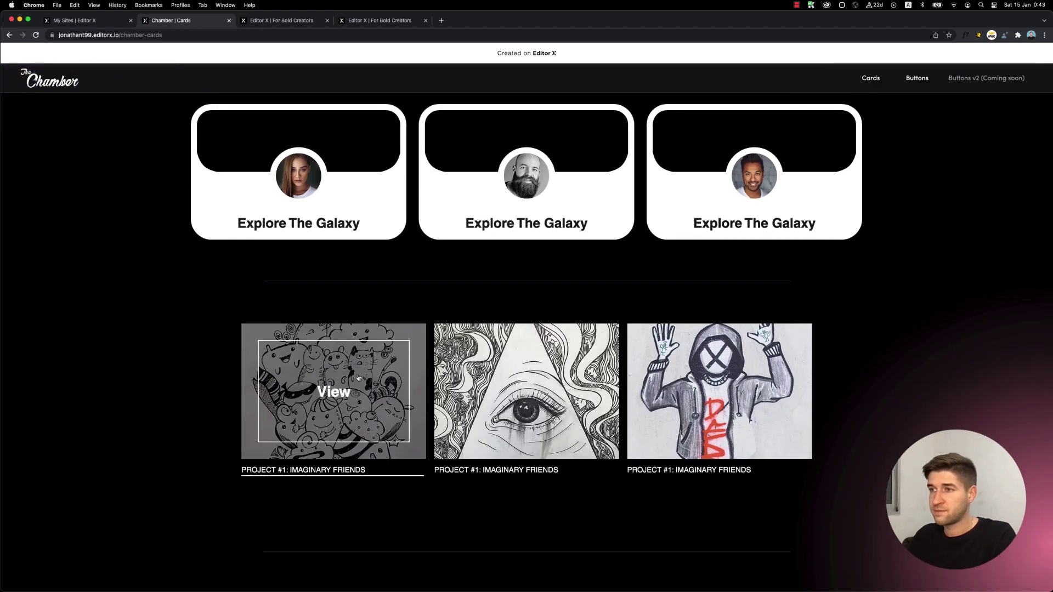
scroll(366, 389, down, 2)
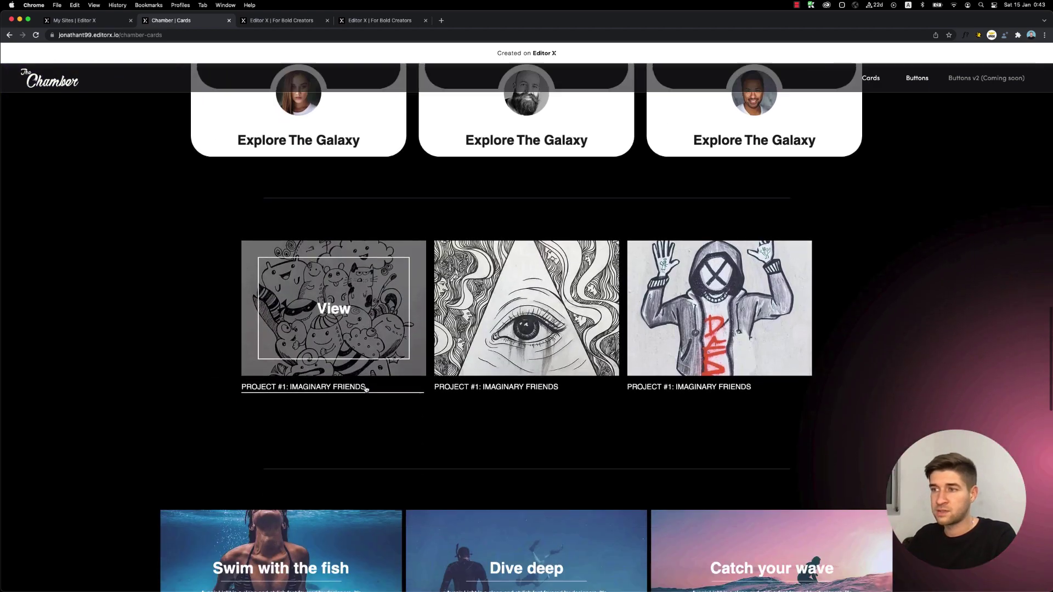
scroll(366, 388, down, 5)
scroll(594, 394, down, 3)
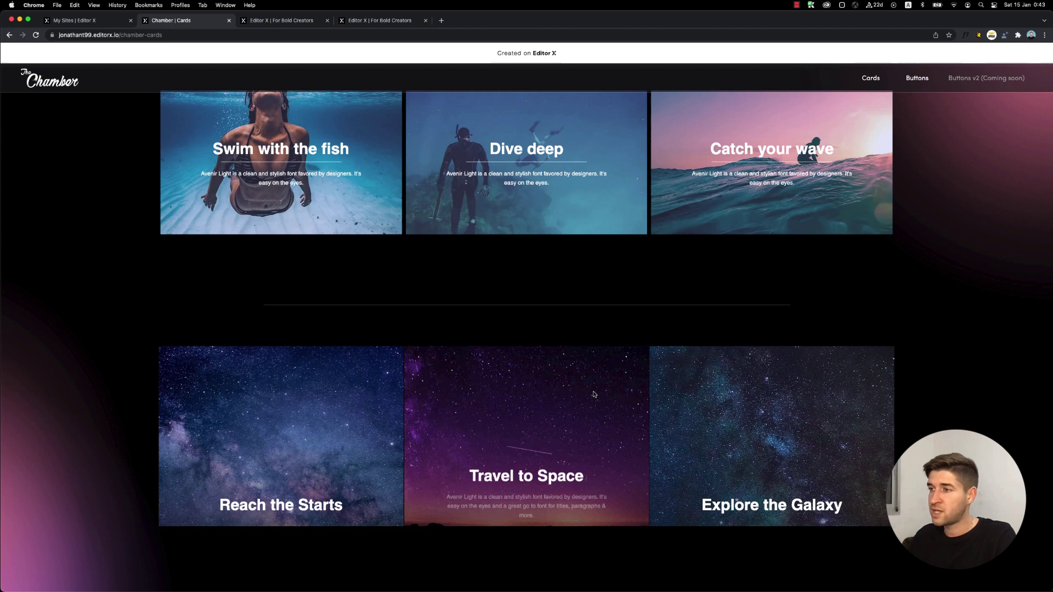
scroll(690, 398, down, 4)
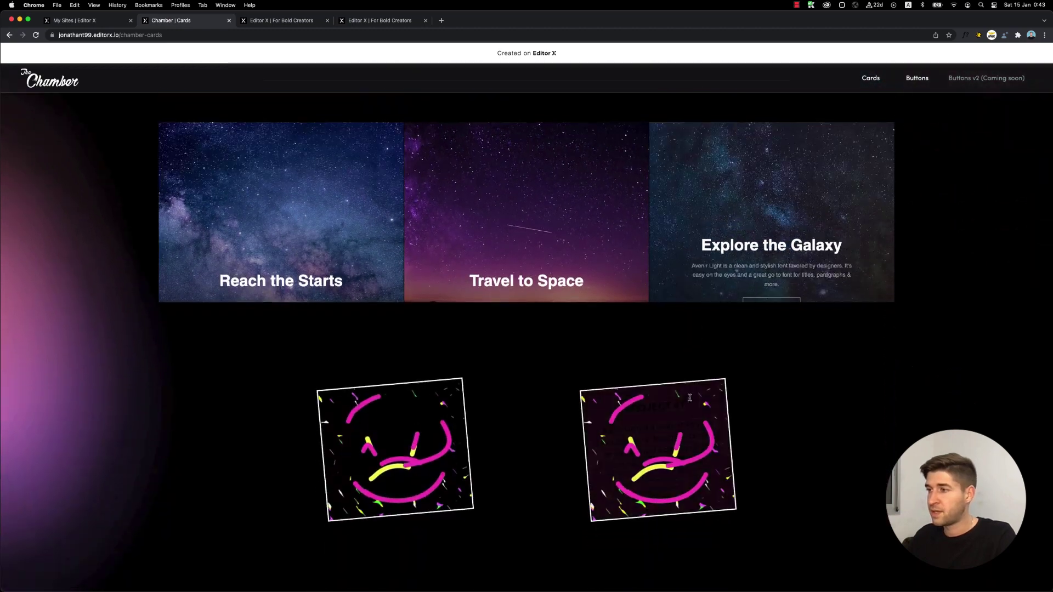
scroll(470, 377, down, 4)
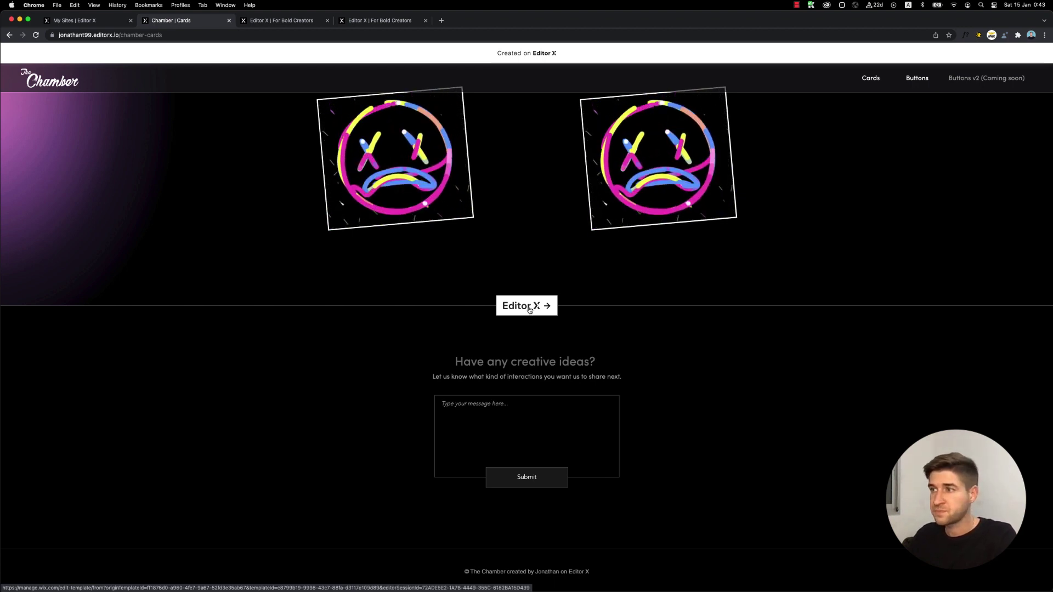
scroll(520, 291, up, 6)
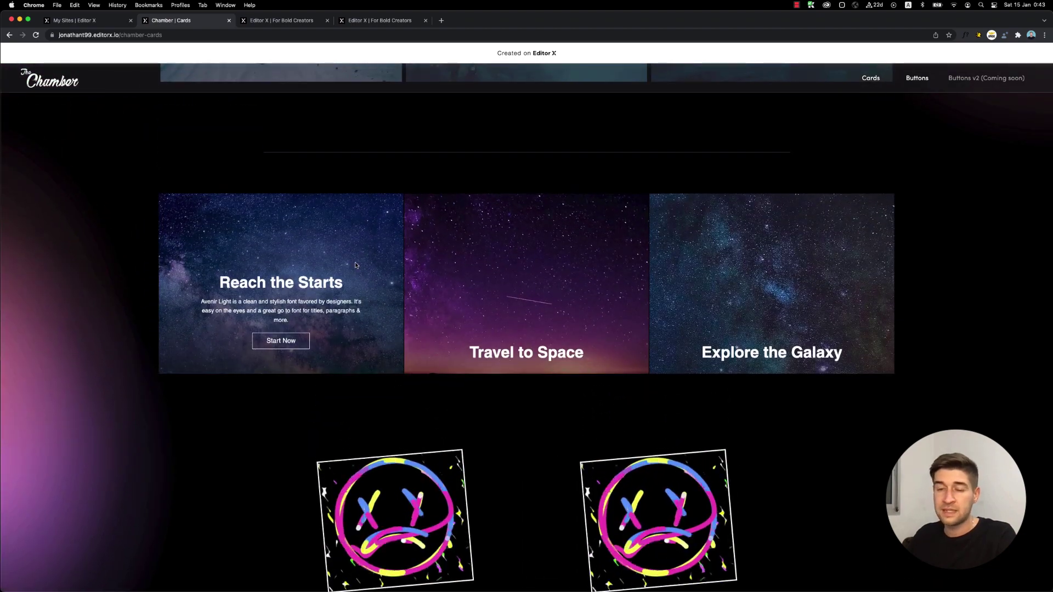
scroll(354, 262, up, 10)
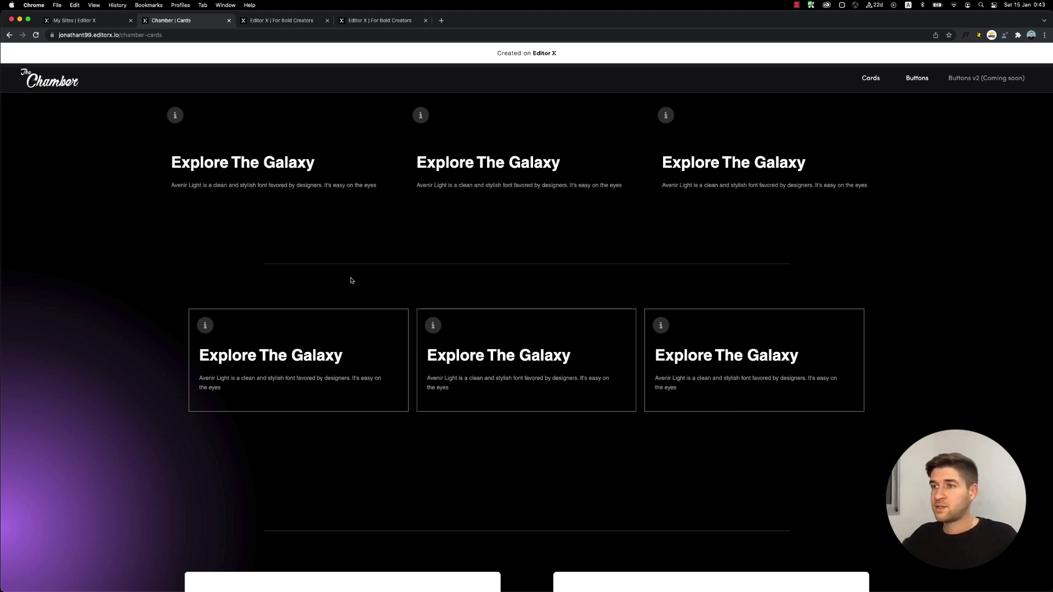
scroll(352, 280, up, 10)
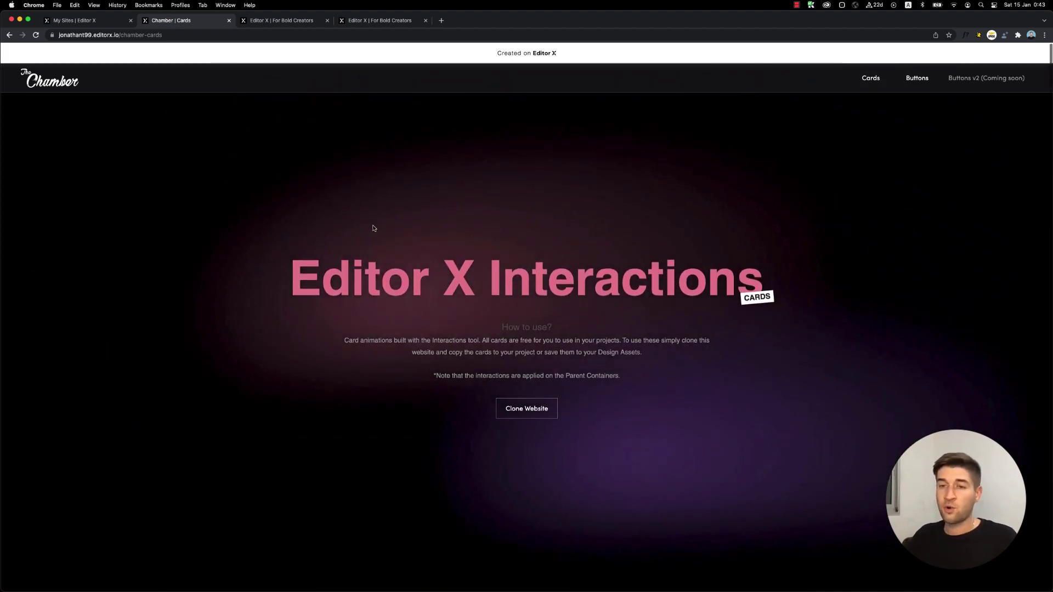